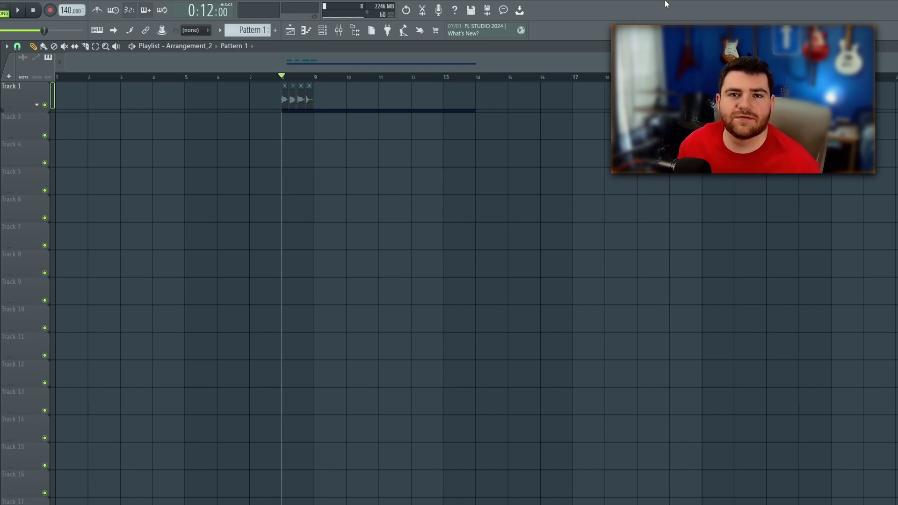
# - Open the channel settings of the !Go-To Clap Infinite 02 sample and try out its pan and volume knobs
pyautogui.press('F6')
pyautogui.click(287, 261)
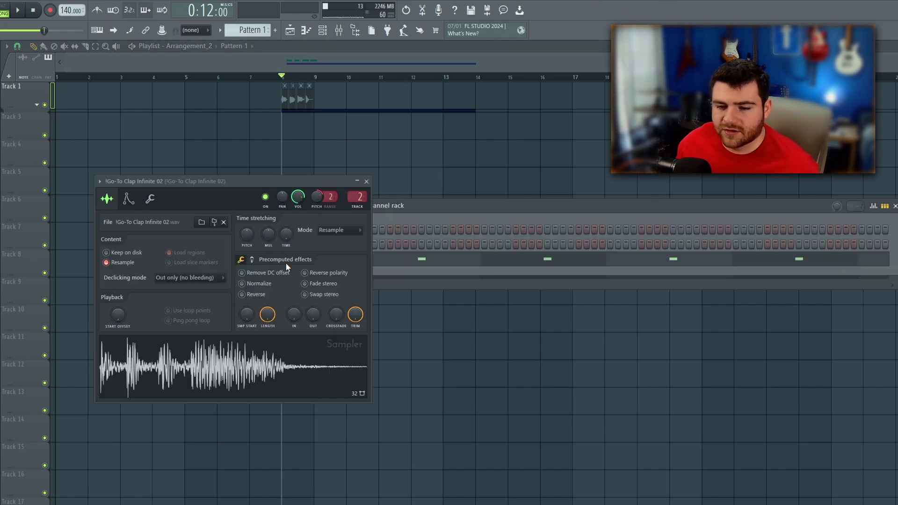
pyautogui.moveTo(316, 184); pyautogui.dragTo(403, 193)
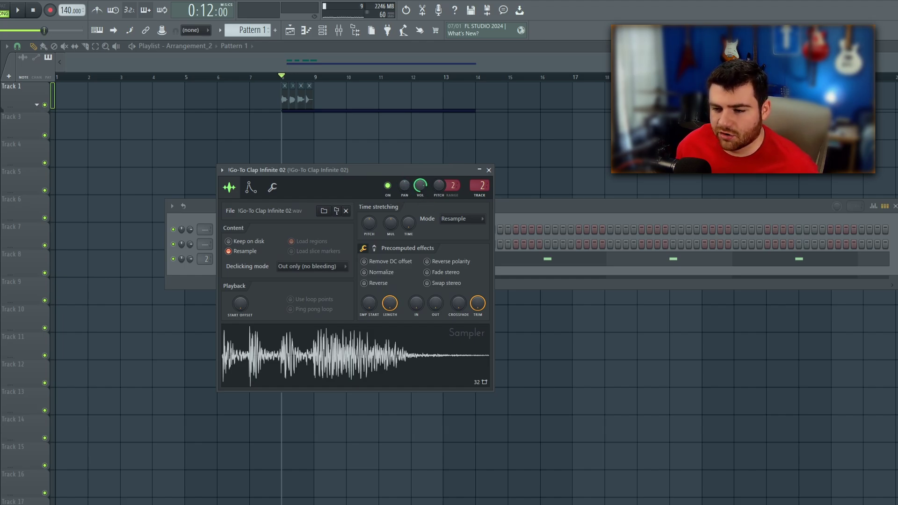
pyautogui.moveTo(404, 186); pyautogui.dragTo(404, 193)
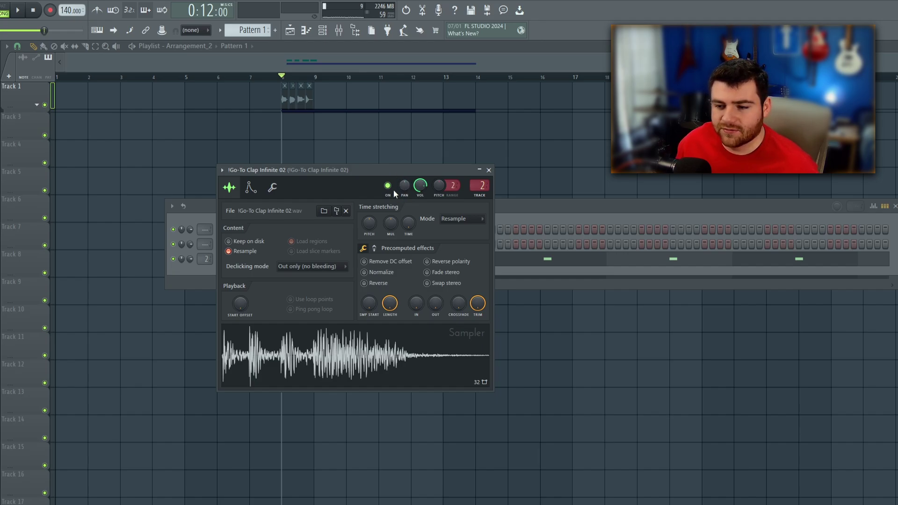
pyautogui.moveTo(420, 186); pyautogui.dragTo(420, 188)
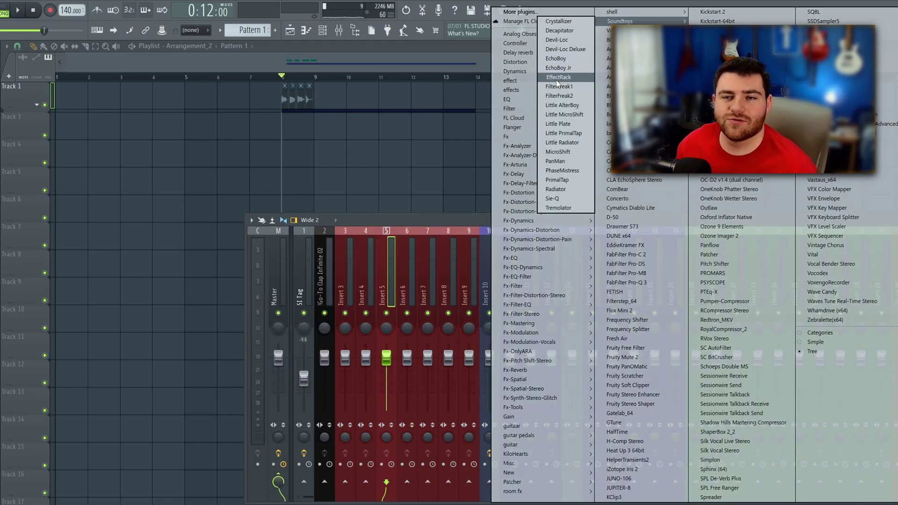
# - Load the Soundtoys EffectRack on mixer insert 5, reposition its window and close it
pyautogui.click(570, 80)
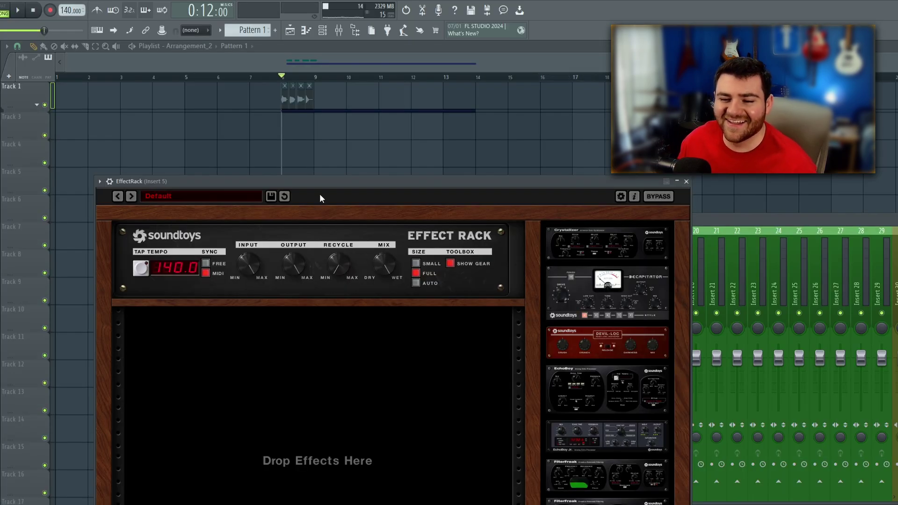
pyautogui.moveTo(318, 182); pyautogui.dragTo(260, 102)
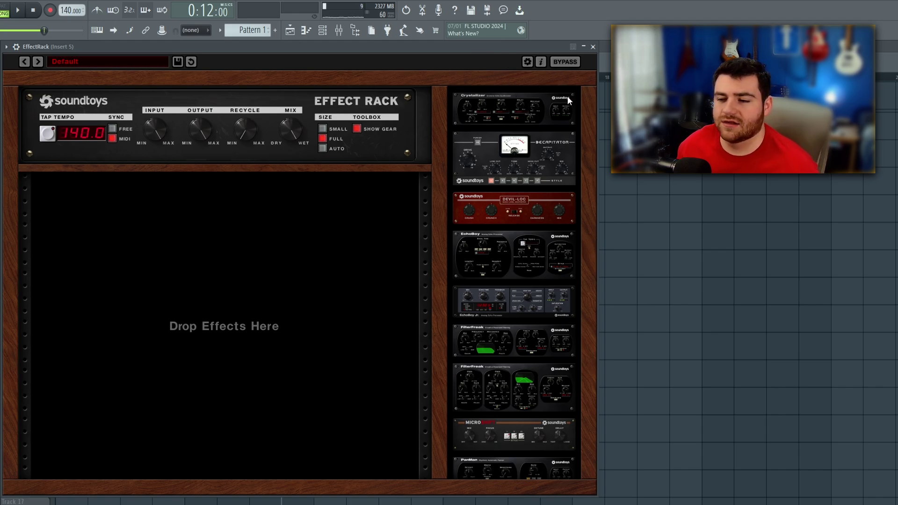
pyautogui.click(593, 47)
pyautogui.click(237, 128)
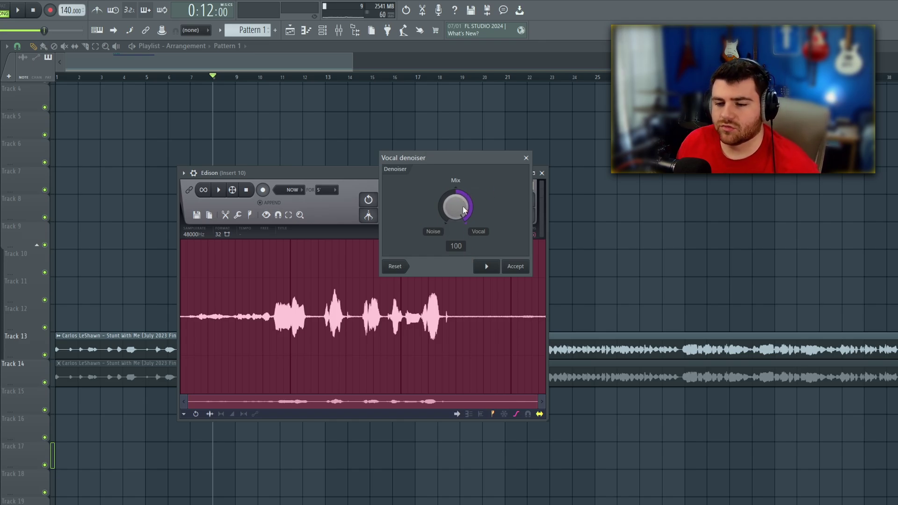
# - Try the Vocal denoiser's Mix at 0 and at -100, and move the dialog clear of the waveform
pyautogui.moveTo(464, 203); pyautogui.dragTo(464, 234)
pyautogui.moveTo(420, 156)
pyautogui.mouseDown()
pyautogui.moveTo(426, 174)
pyautogui.moveTo(447, 175)
pyautogui.moveTo(424, 157)
pyautogui.mouseUp()
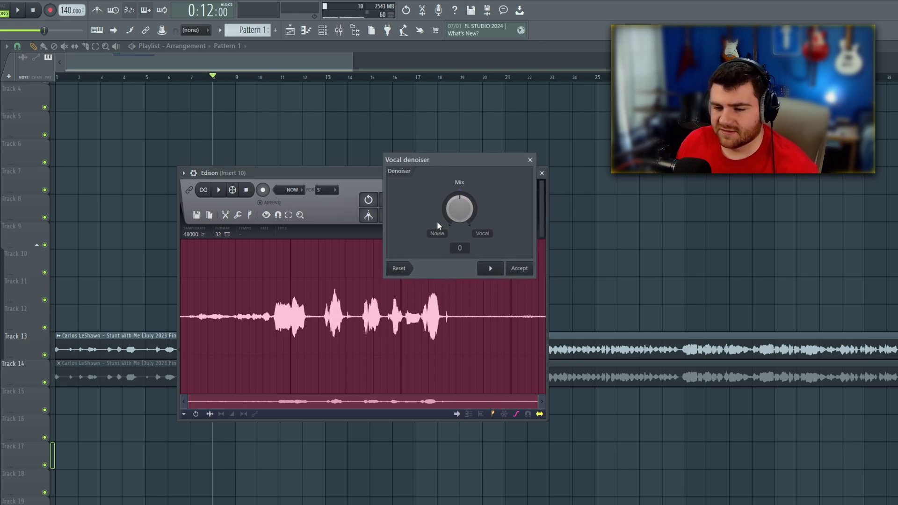
pyautogui.moveTo(460, 202); pyautogui.dragTo(459, 248)
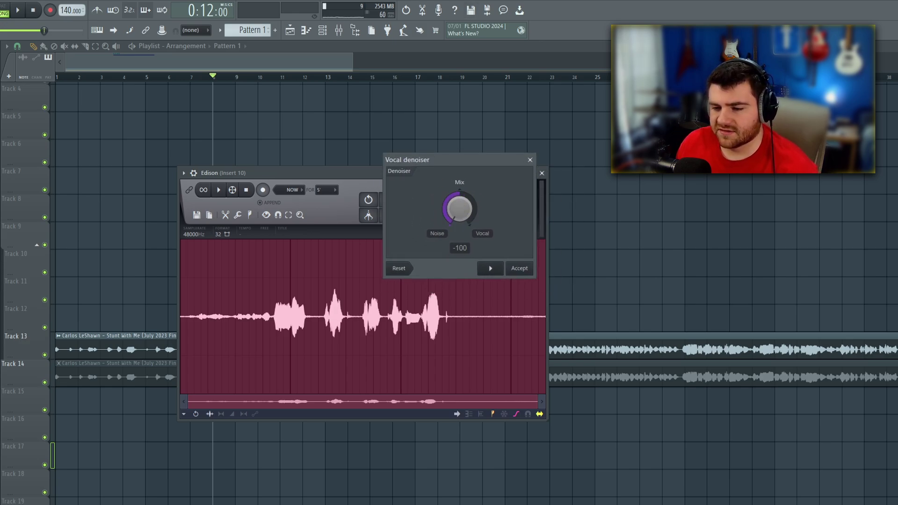
pyautogui.moveTo(480, 165); pyautogui.dragTo(491, 165)
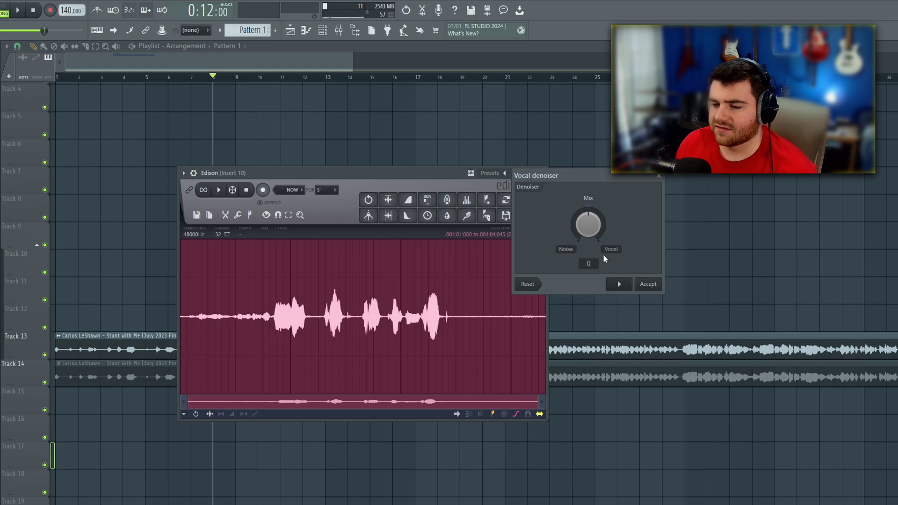
# - Preview the recording in the Vocal denoiser with Mix at 0 and with Mix at -100
pyautogui.click(621, 285)
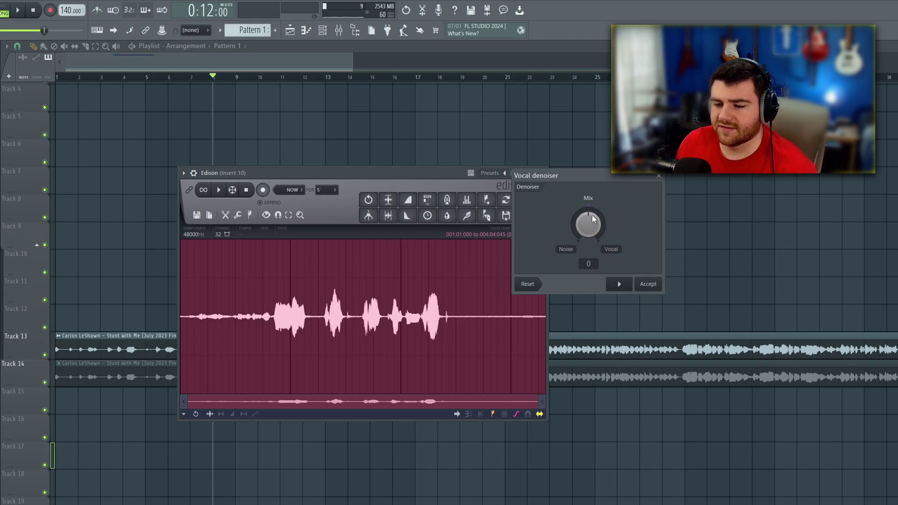
pyautogui.moveTo(590, 222); pyautogui.dragTo(602, 260)
pyautogui.click(621, 285)
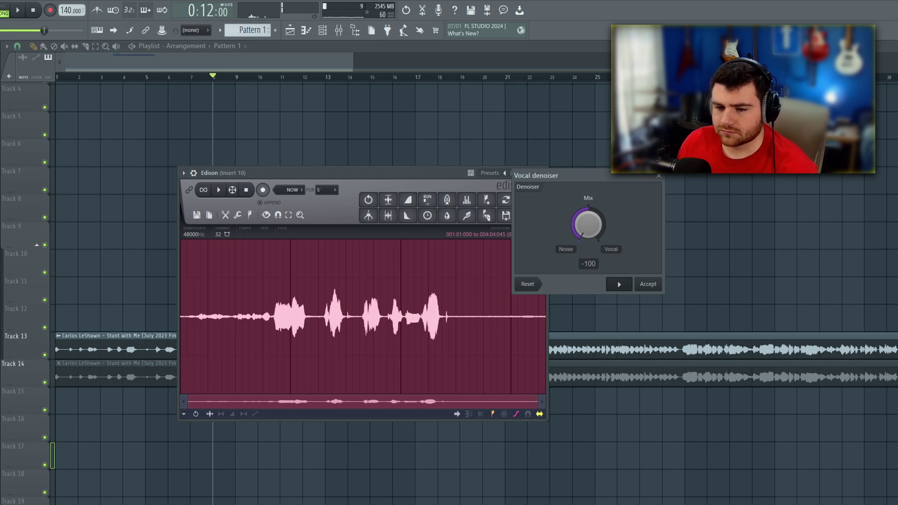
# - Set the Vocal denoiser's Mix to 100 and preview the isolated vocal
pyautogui.moveTo(572, 177); pyautogui.dragTo(479, 172)
pyautogui.moveTo(487, 240); pyautogui.dragTo(496, 229)
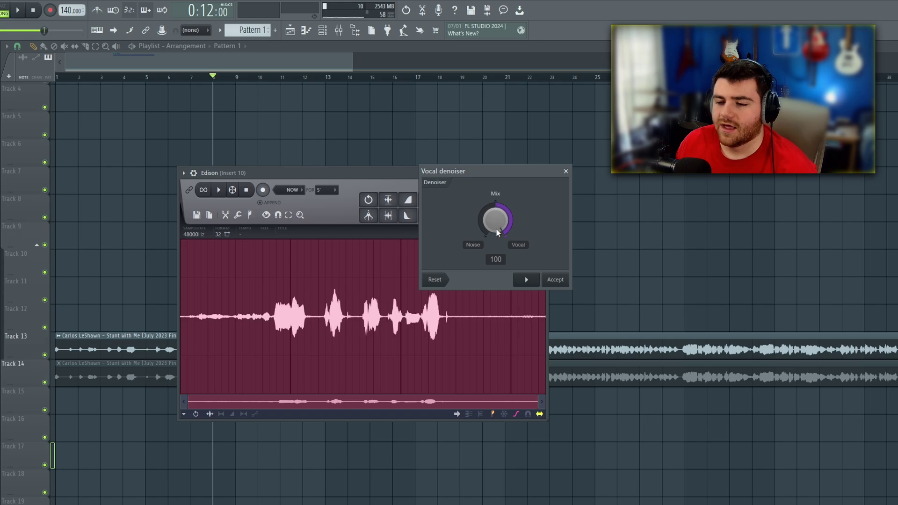
pyautogui.click(524, 281)
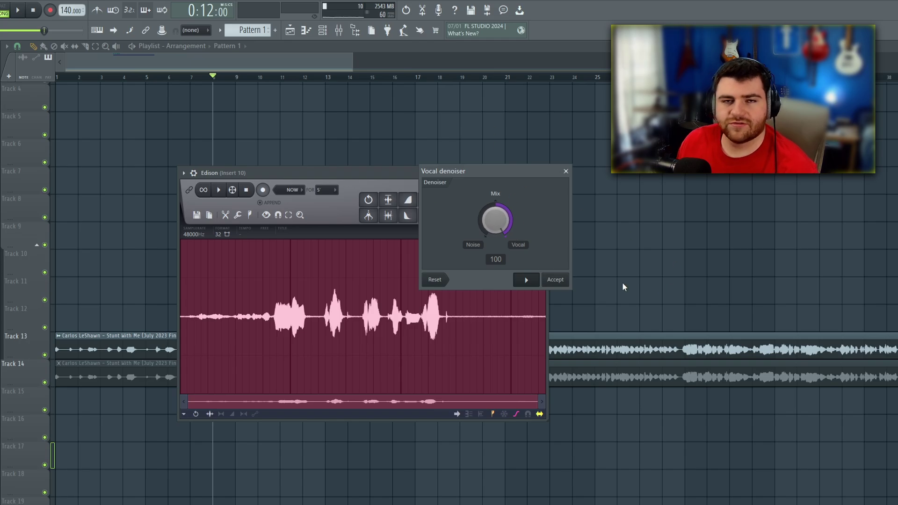
pyautogui.click(527, 281)
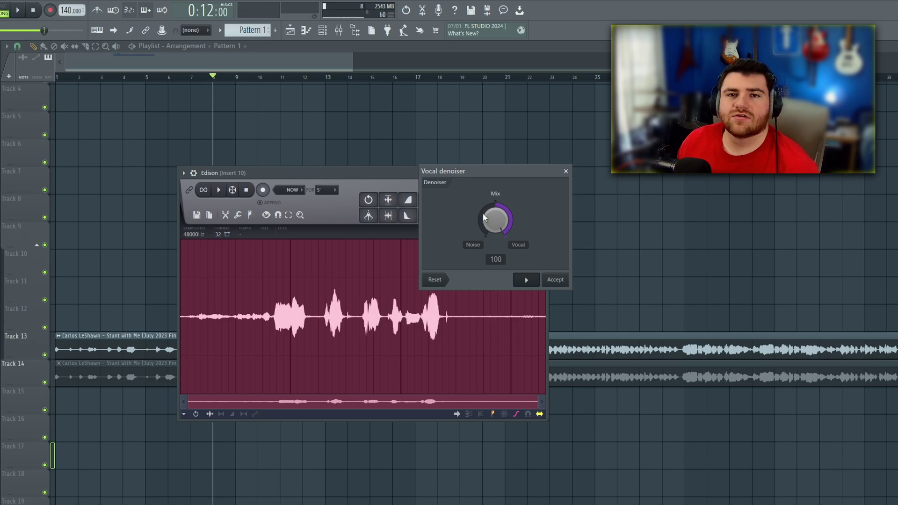
# - Return the denoiser Mix to 0, close the denoiser without applying it, and look over Edison's audio tools
pyautogui.moveTo(484, 216); pyautogui.dragTo(488, 222)
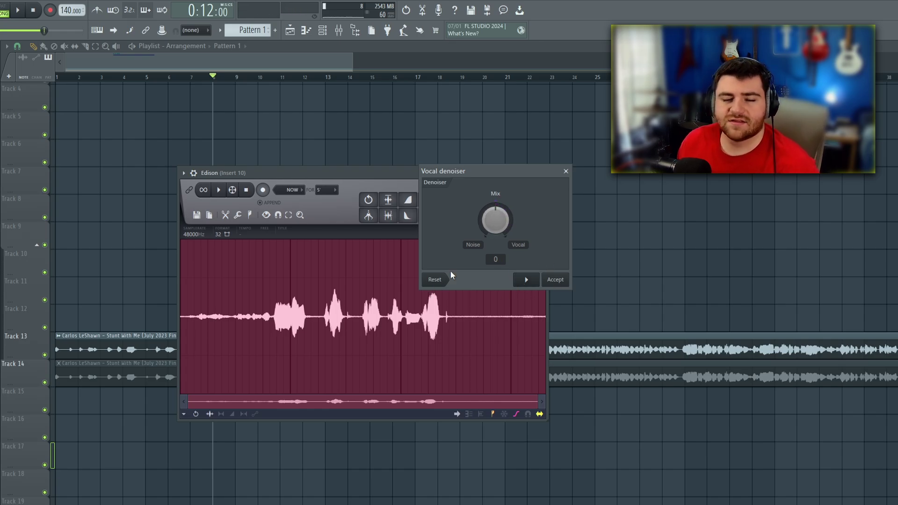
pyautogui.click(566, 171)
pyautogui.rightClick(430, 288)
pyautogui.moveTo(454, 325)
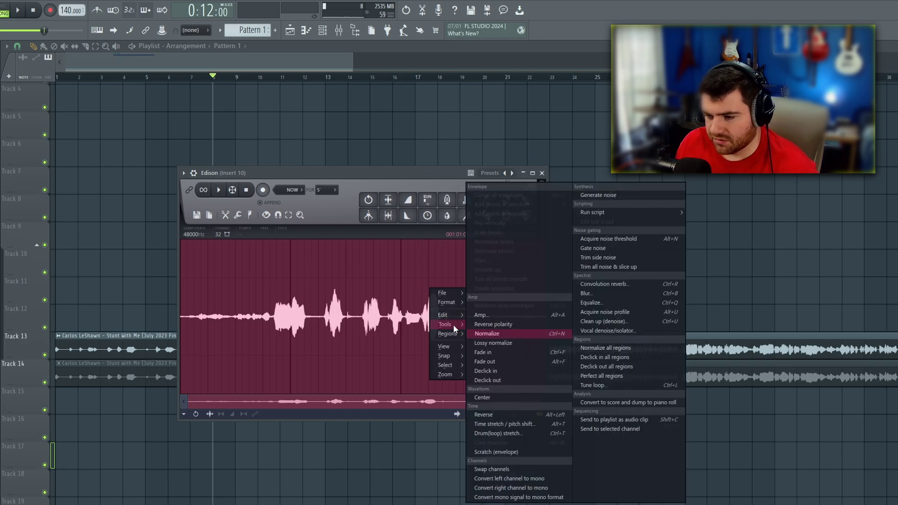
pyautogui.click(647, 324)
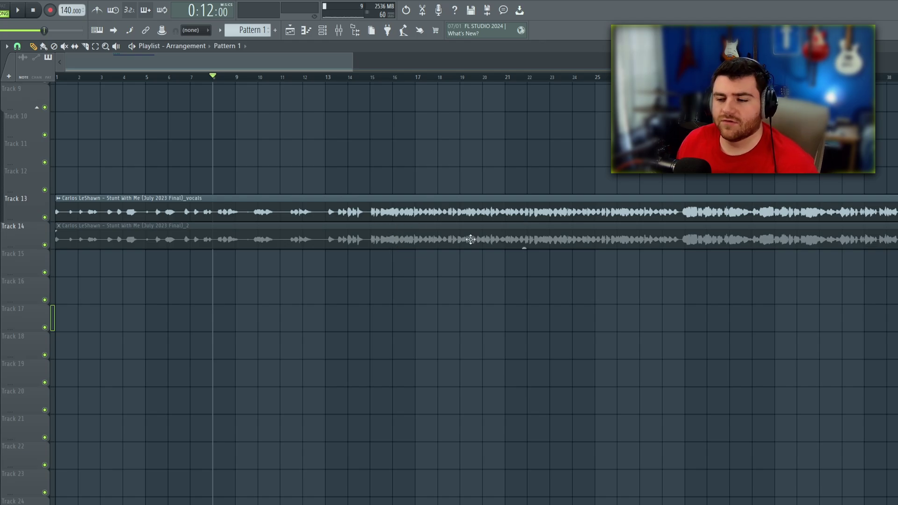
# - Play the song from around bar 62 and unmute the "Stunt With Me (July 2023 Final)_2" clip on Track 14
pyautogui.scroll(3, 471, 271)
pyautogui.scroll(1, 360, 291)
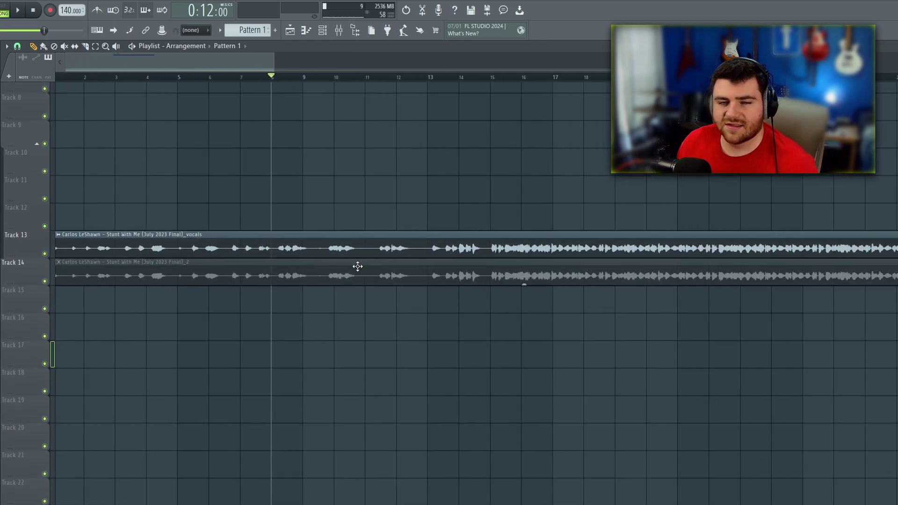
pyautogui.scroll(-1, 358, 267)
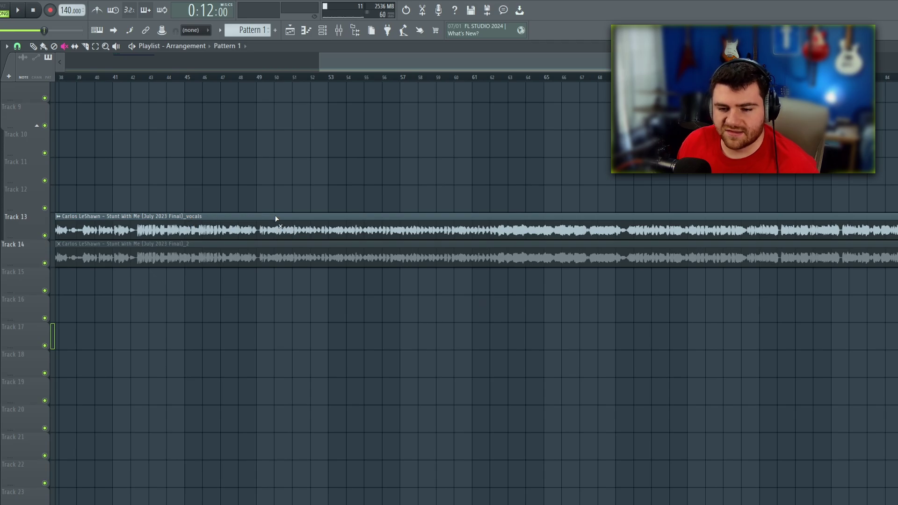
pyautogui.click(438, 260)
pyautogui.click(392, 245)
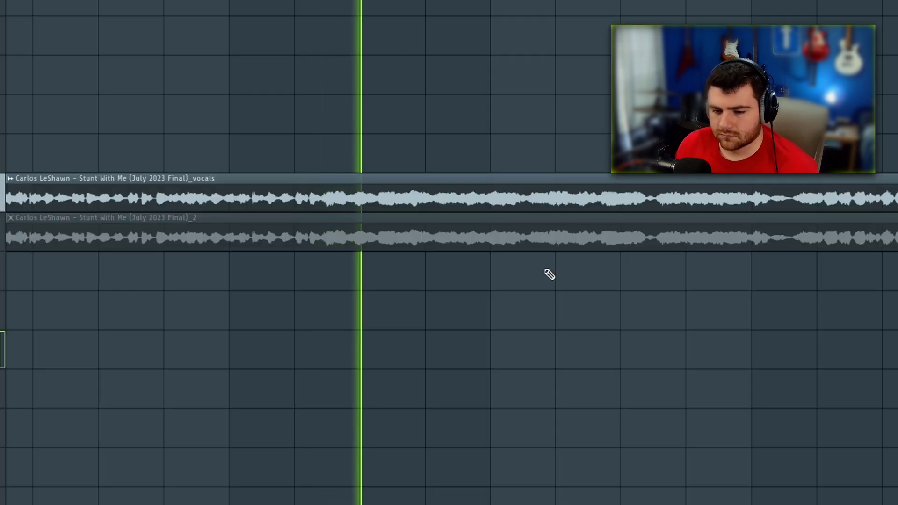
pyautogui.click(451, 223)
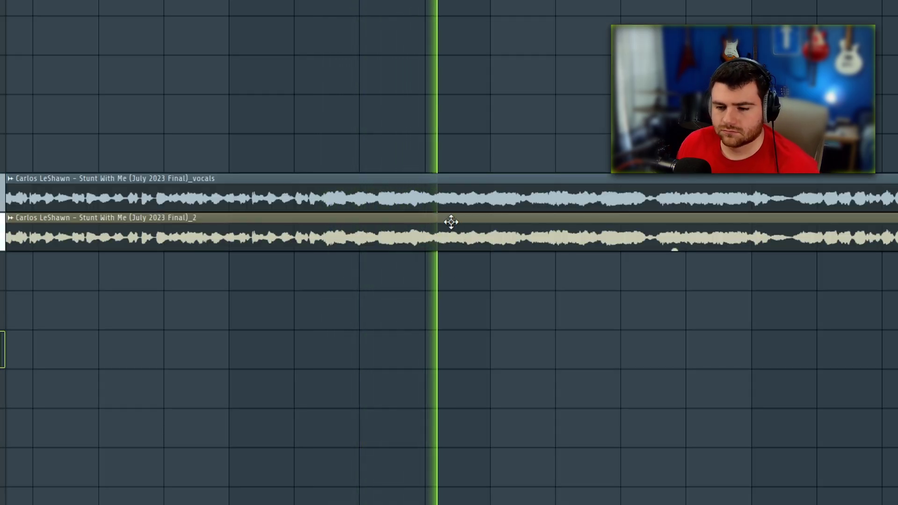
# - Try Reverse polarity on the Track 14 clip during playback, then switch it off and close the clip's settings
pyautogui.doubleClick(457, 236)
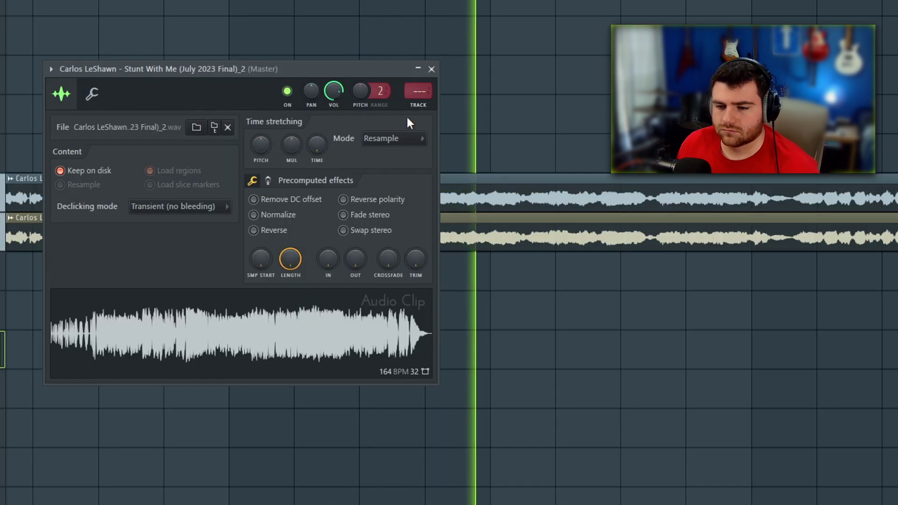
pyautogui.click(365, 201)
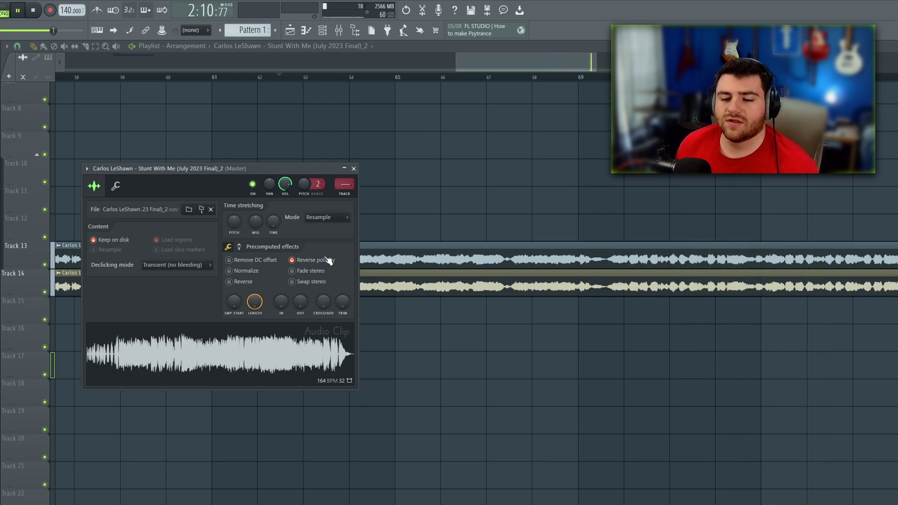
pyautogui.press('space')
pyautogui.click(314, 262)
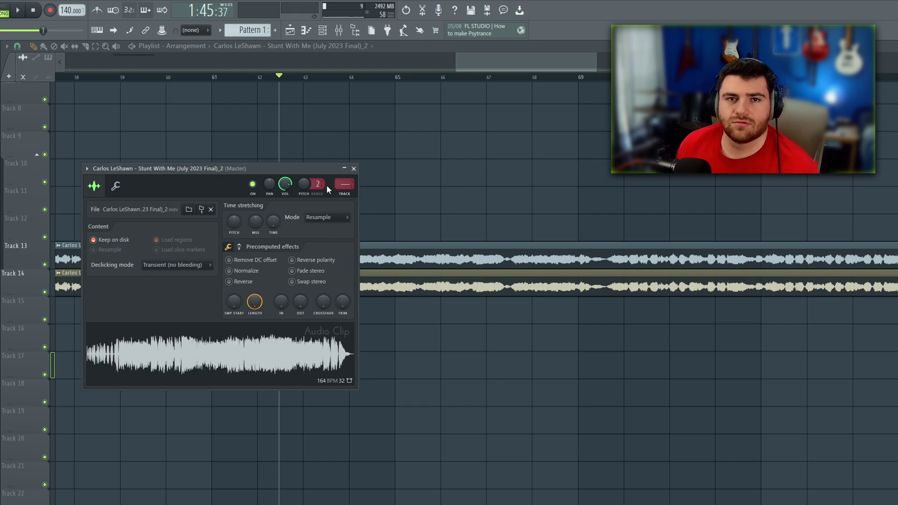
pyautogui.click(354, 168)
pyautogui.scroll(-3, 381, 183)
pyautogui.moveTo(625, 243); pyautogui.dragTo(814, 270)
pyautogui.moveTo(277, 247); pyautogui.dragTo(712, 327)
pyautogui.scroll(-3, 355, 272)
pyautogui.scroll(-2, 401, 247)
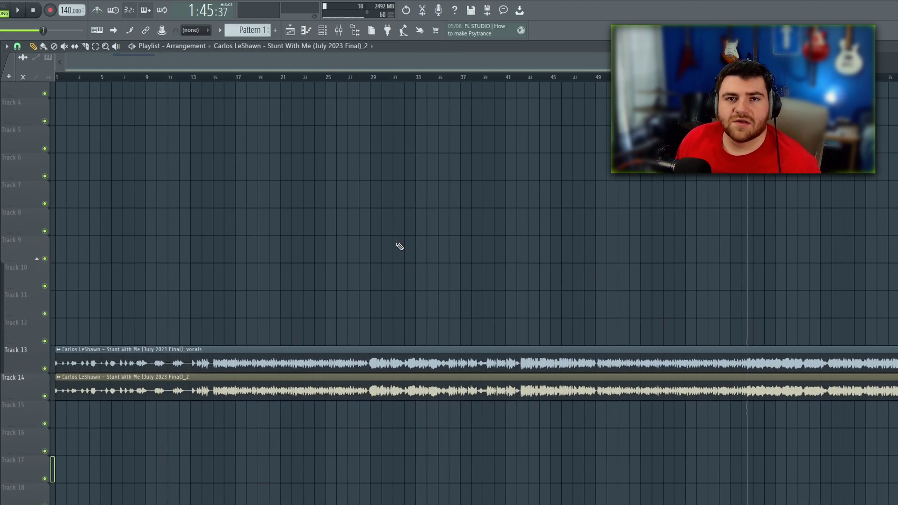
pyautogui.scroll(-3, 391, 267)
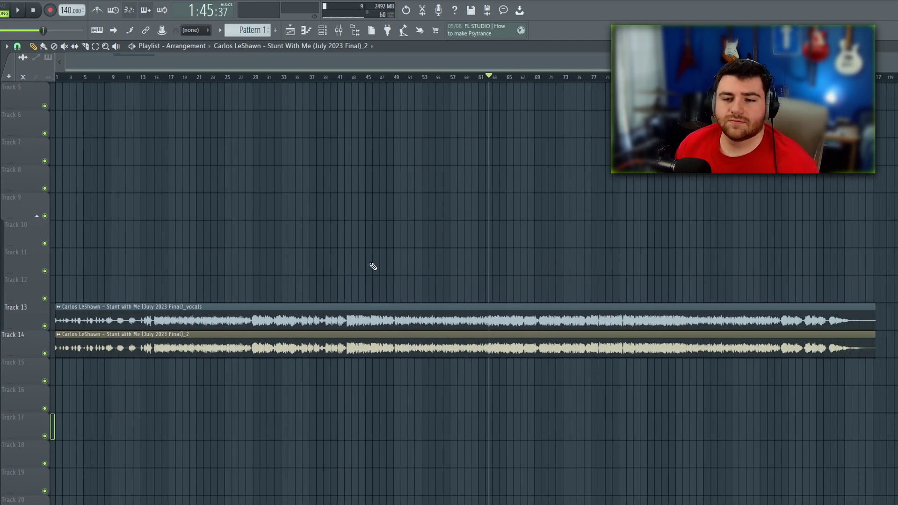
# - Show the channel rack and open the SI Combo Hat channel in the piano roll
pyautogui.press('F6')
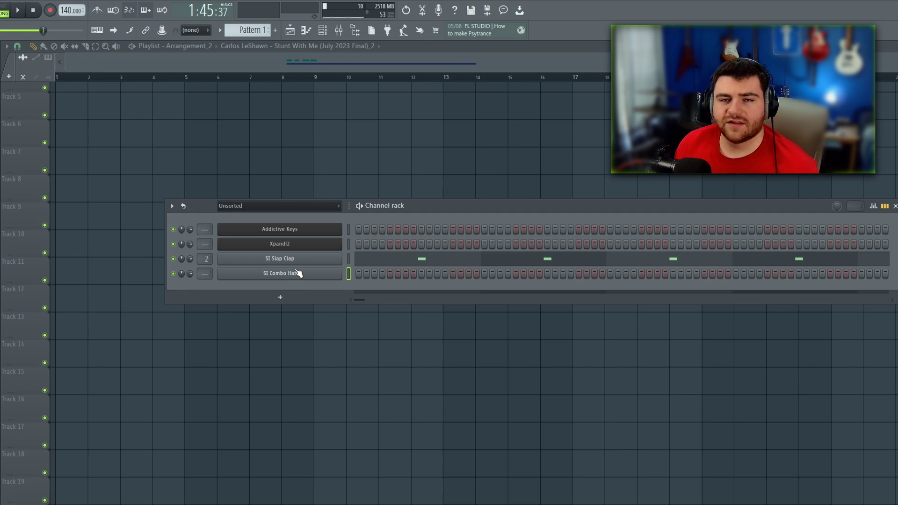
pyautogui.rightClick(297, 271)
pyautogui.click(365, 270)
pyautogui.scroll(-2, 107, 245)
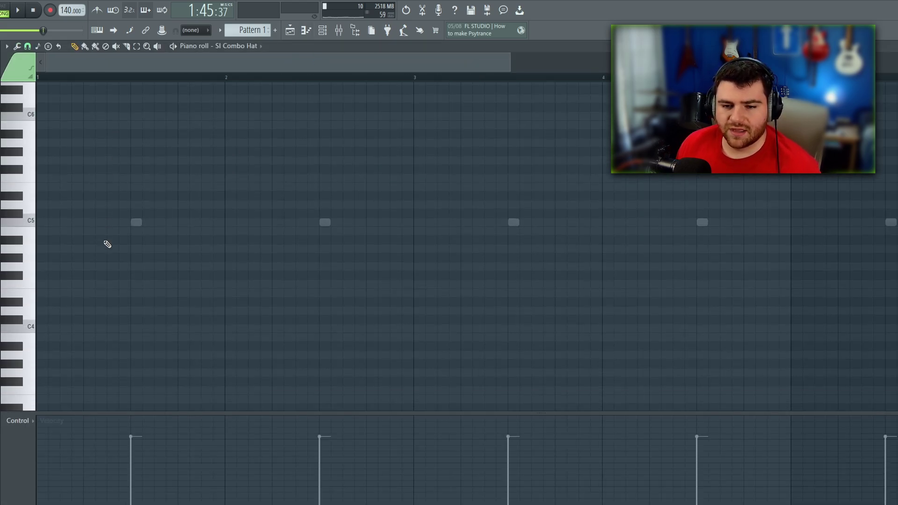
pyautogui.scroll(4, 108, 244)
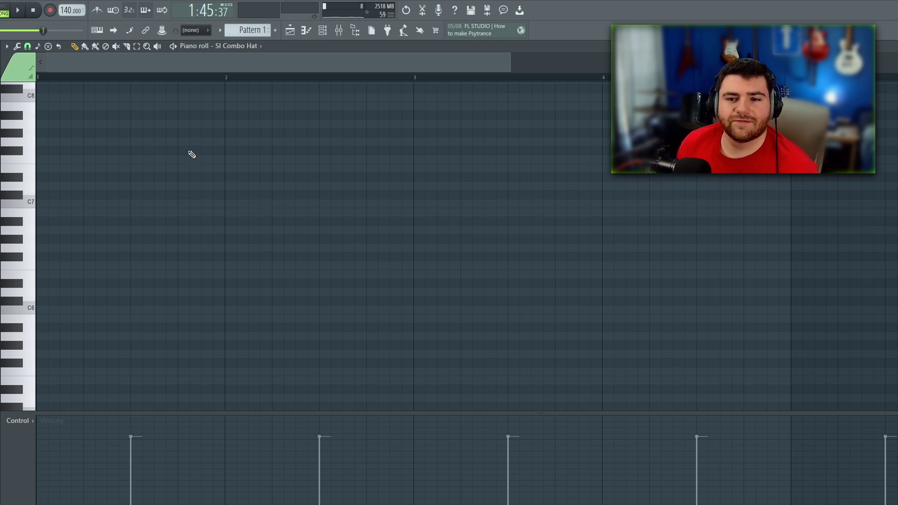
pyautogui.scroll(-4, 165, 254)
pyautogui.scroll(3, 158, 244)
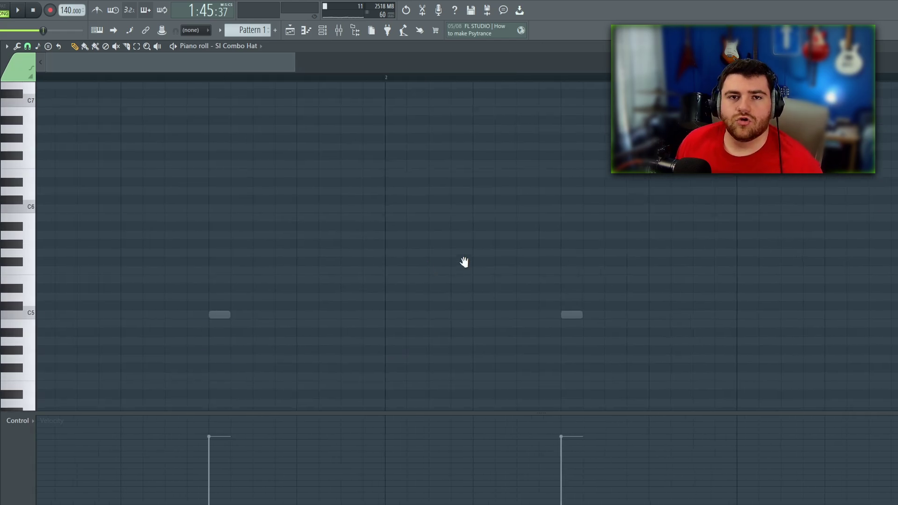
pyautogui.click(17, 45)
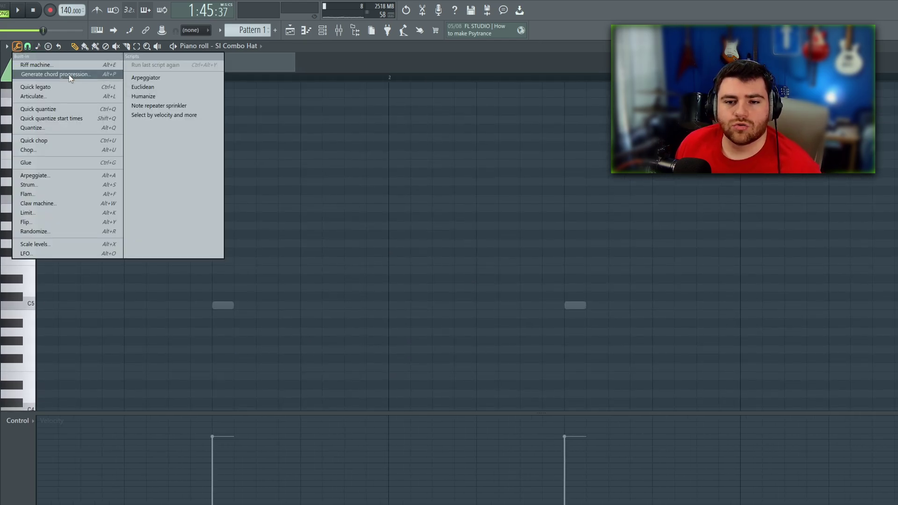
pyautogui.click(386, 200)
pyautogui.scroll(-1, 117, 318)
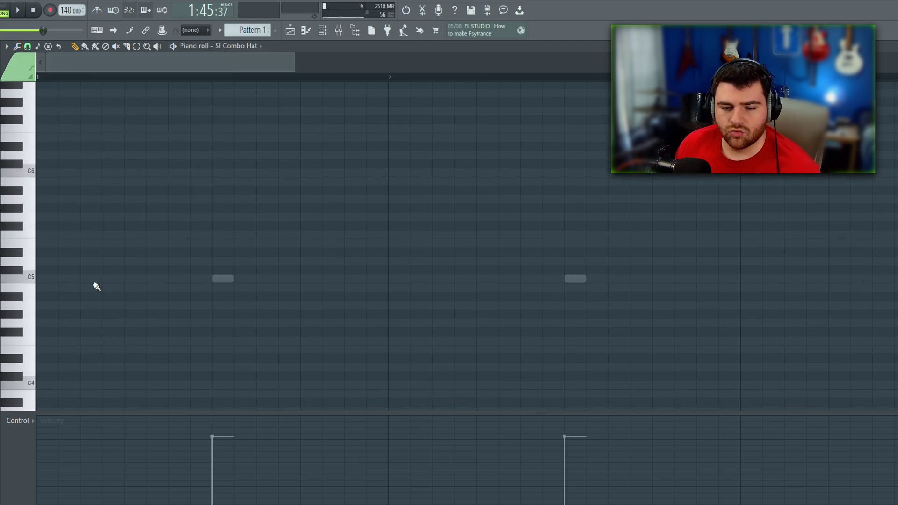
# - Draw a one-step C5 hat note at step 5 of bar 1 and open its note properties
pyautogui.press('p')
pyautogui.scroll(3, 120, 283)
pyautogui.click(141, 279)
pyautogui.moveTo(149, 294); pyautogui.dragTo(238, 307)
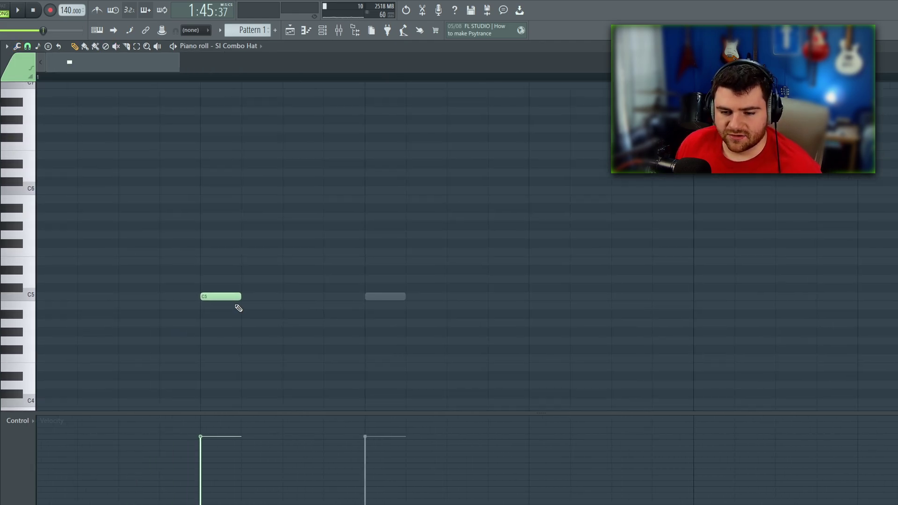
pyautogui.doubleClick(229, 296)
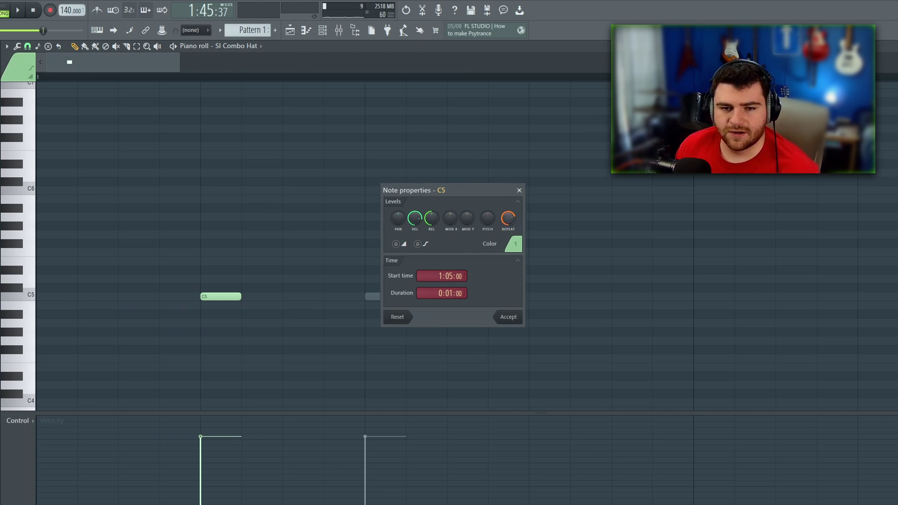
# - Try a slow Repeat that splits the C5 note into two hits, and play it from step 5 of bar 1
pyautogui.moveTo(508, 218)
pyautogui.mouseDown()
pyautogui.moveTo(508, 253)
pyautogui.moveTo(508, 227)
pyautogui.mouseUp()
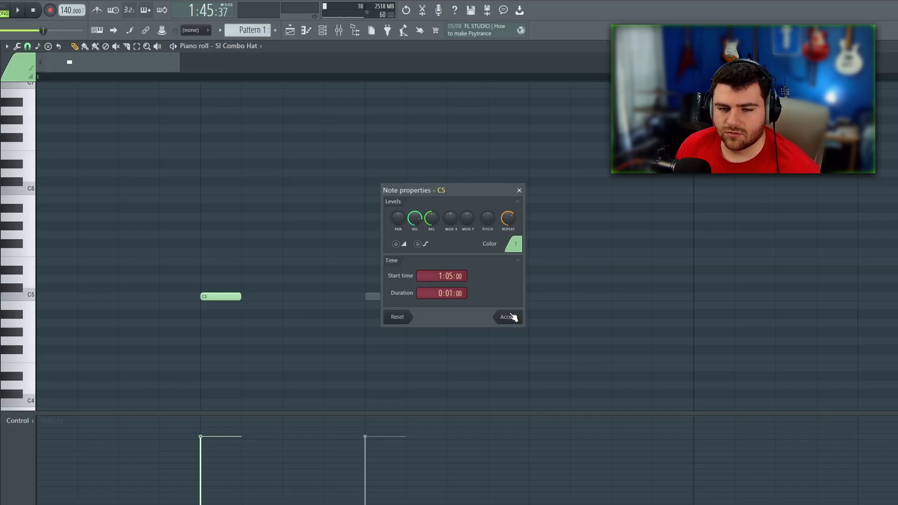
pyautogui.click(508, 317)
pyautogui.press('space')
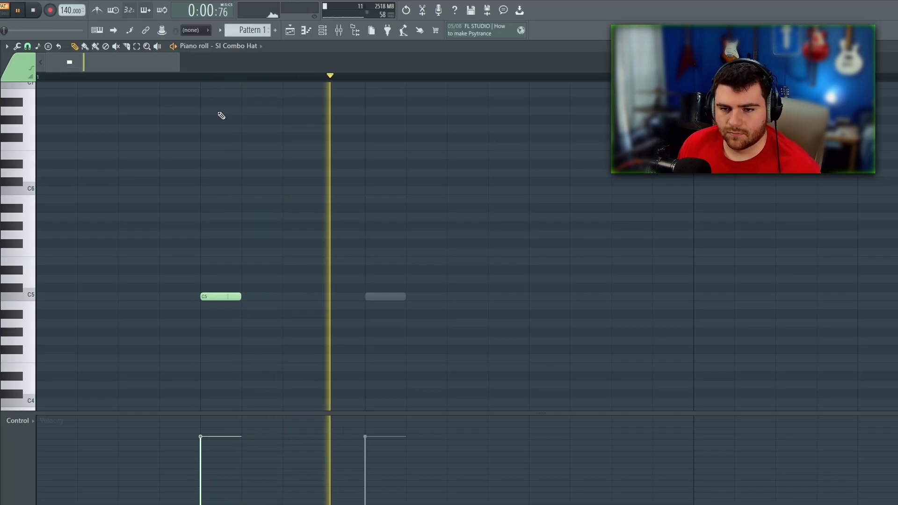
pyautogui.click(201, 77)
pyautogui.click(202, 78)
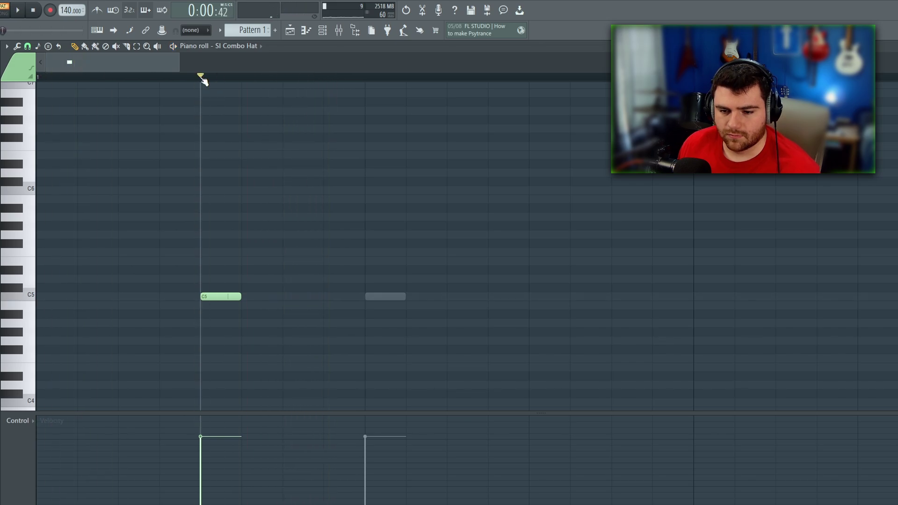
pyautogui.press('space')
# - Try a faster Repeat on the C5 note that splits it into four equal hits
pyautogui.doubleClick(221, 296)
pyautogui.moveTo(508, 220); pyautogui.dragTo(501, 382)
pyautogui.click(510, 318)
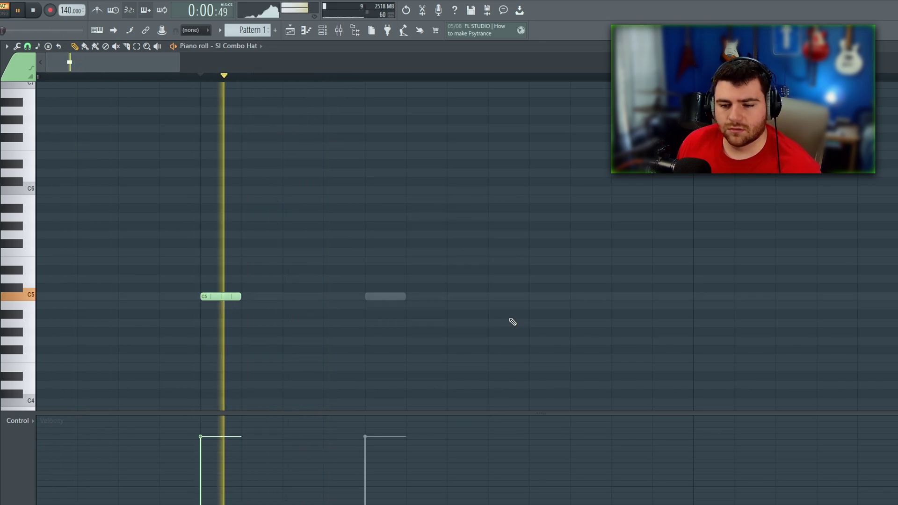
# - Remove the Repeat from the C5 note in its note properties and play the unrepeated note
pyautogui.doubleClick(220, 296)
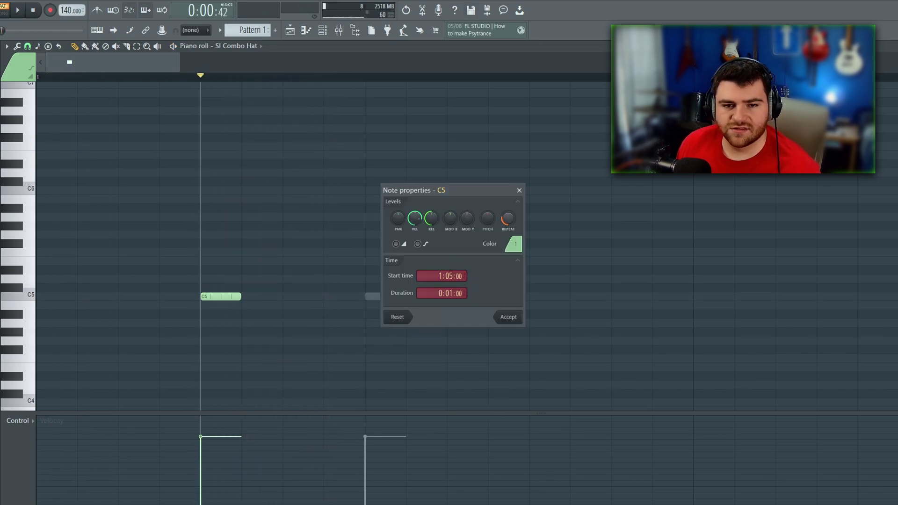
pyautogui.click(508, 317)
pyautogui.press('space')
pyautogui.press('space')
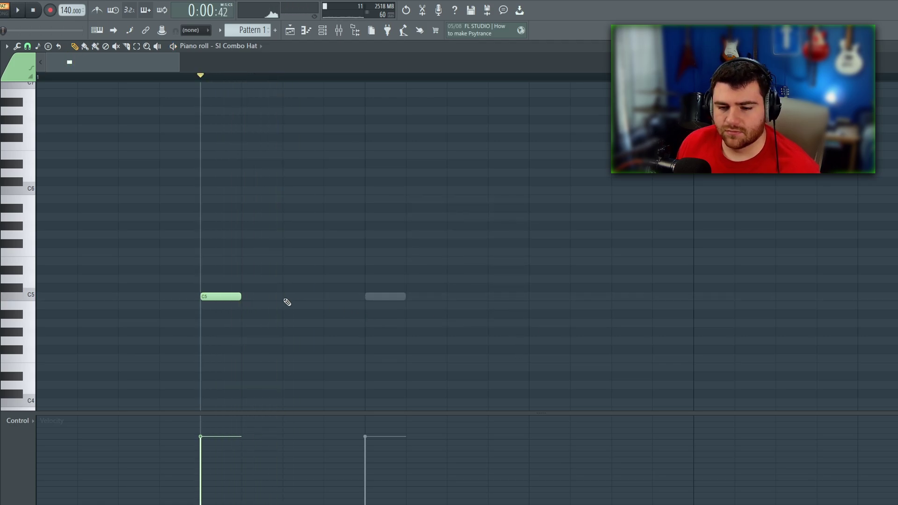
# - Show the channel rack and fill the SI Combo Hat channel on every 2 steps
pyautogui.press('F6')
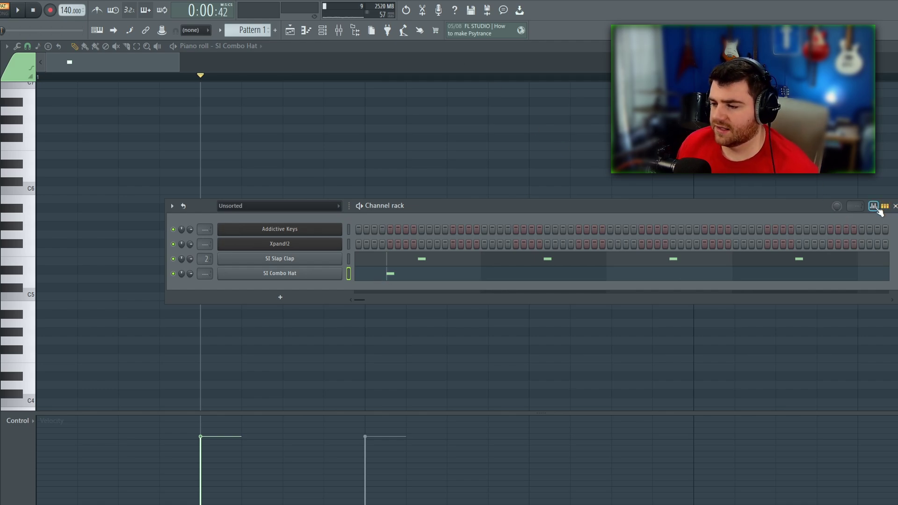
pyautogui.rightClick(315, 275)
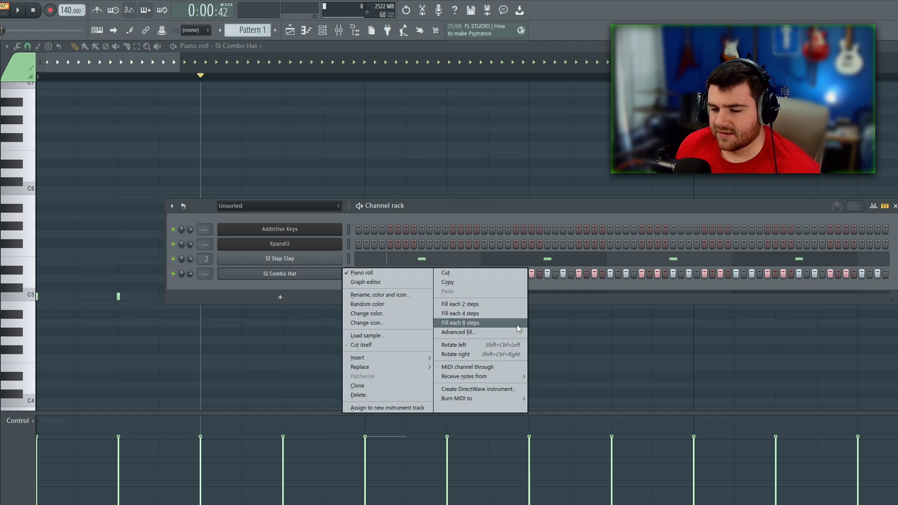
pyautogui.click(262, 283)
# - Show the channel rack's graph editor and add varied Repeat values to seven SI Combo Hat steps across the pattern
pyautogui.click(885, 206)
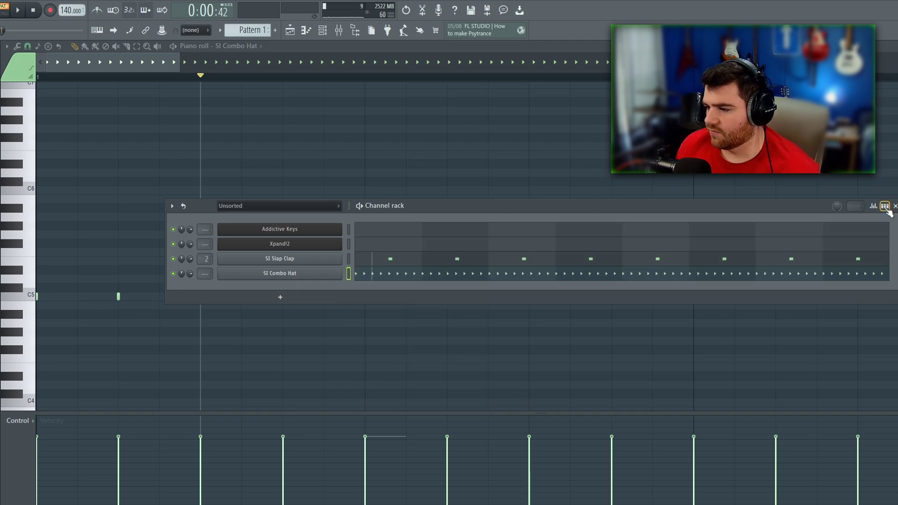
pyautogui.click(886, 206)
pyautogui.click(874, 206)
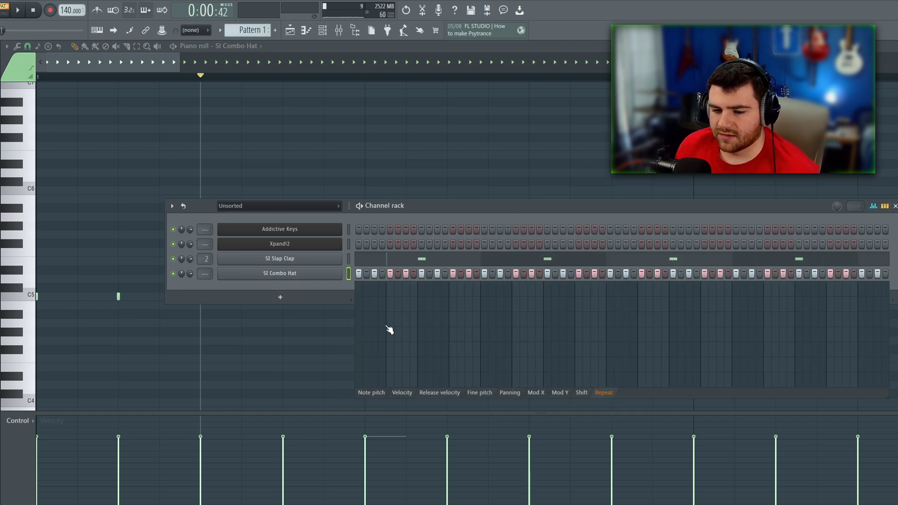
pyautogui.moveTo(554, 317); pyautogui.dragTo(512, 328)
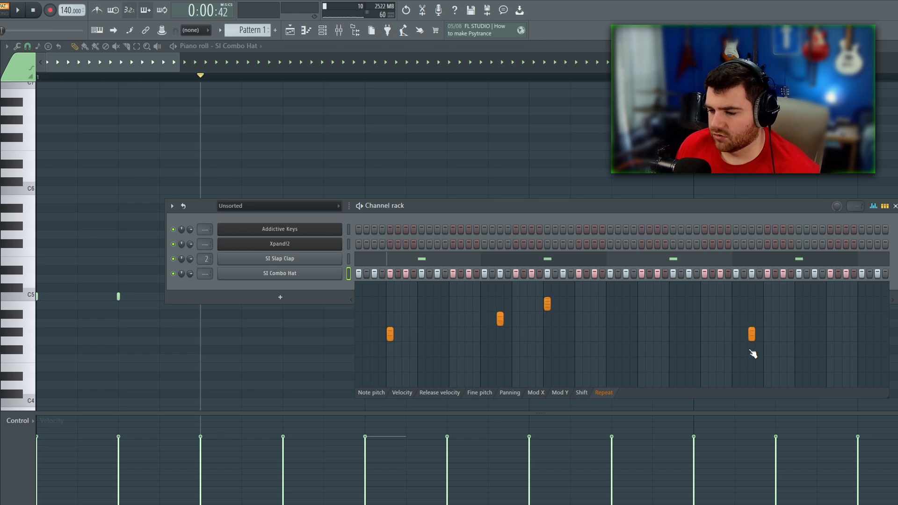
pyautogui.click(815, 350)
pyautogui.click(690, 304)
pyautogui.click(626, 334)
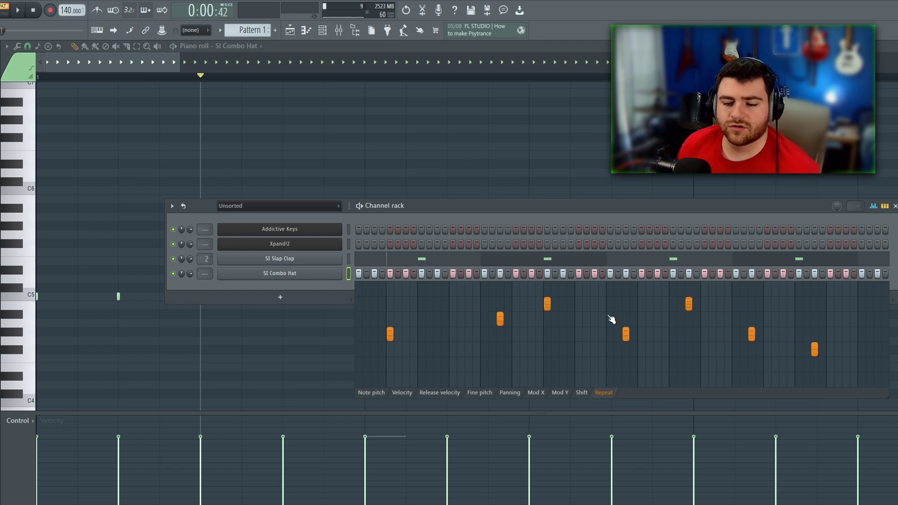
# - Play the pattern and add further Repeat values to SI Combo Hat steps in its second half
pyautogui.press('space')
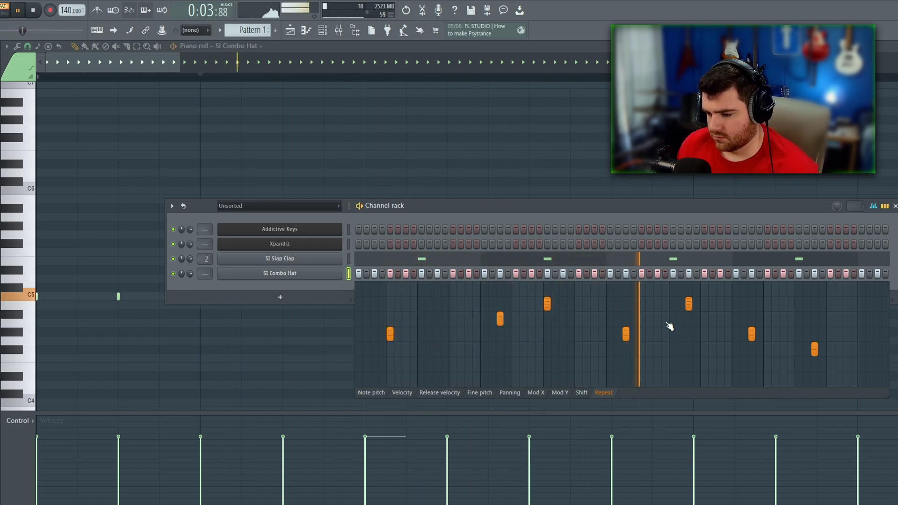
pyautogui.click(657, 334)
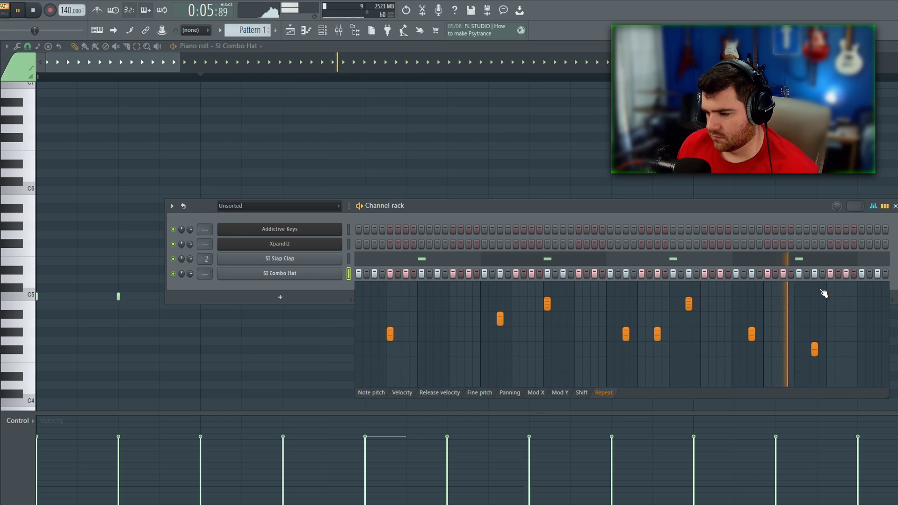
pyautogui.moveTo(829, 290); pyautogui.dragTo(863, 291)
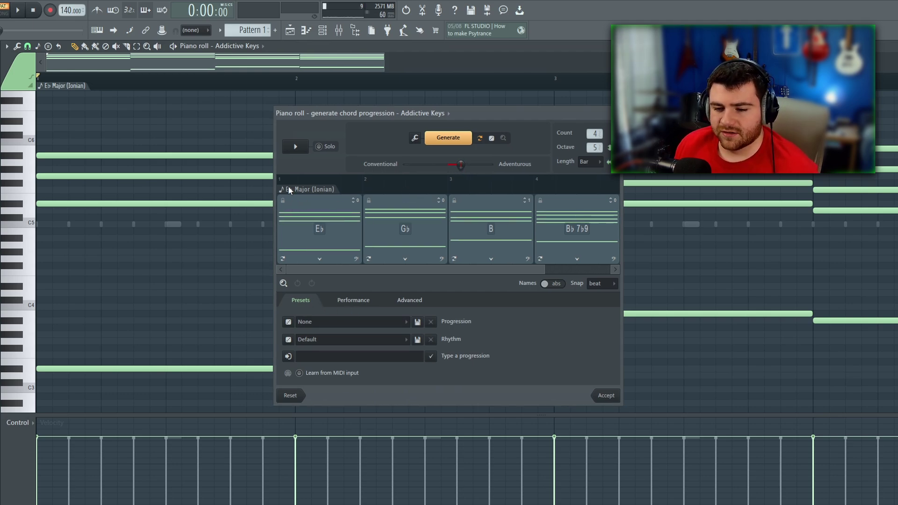
# - Browse the chord generator's progression presets, then set the rhythm to Shuffle 1
pyautogui.click(349, 343)
pyautogui.click(342, 323)
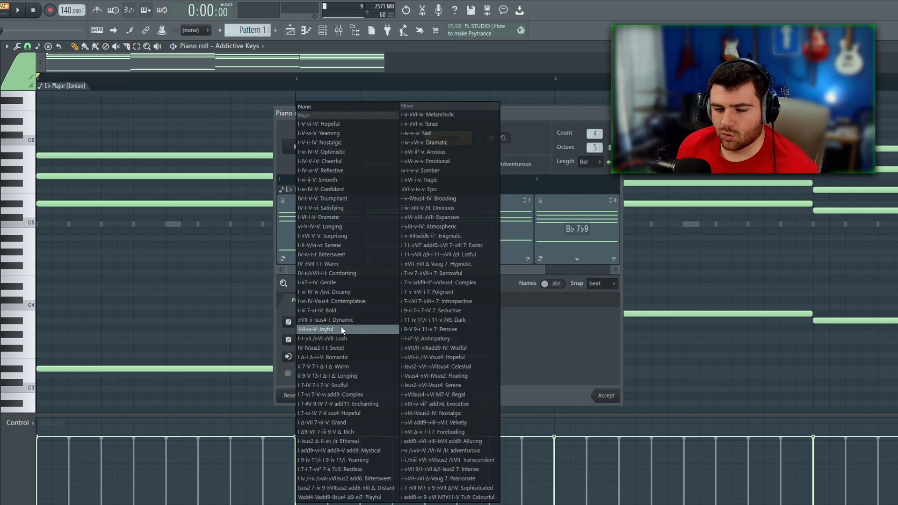
pyautogui.click(322, 341)
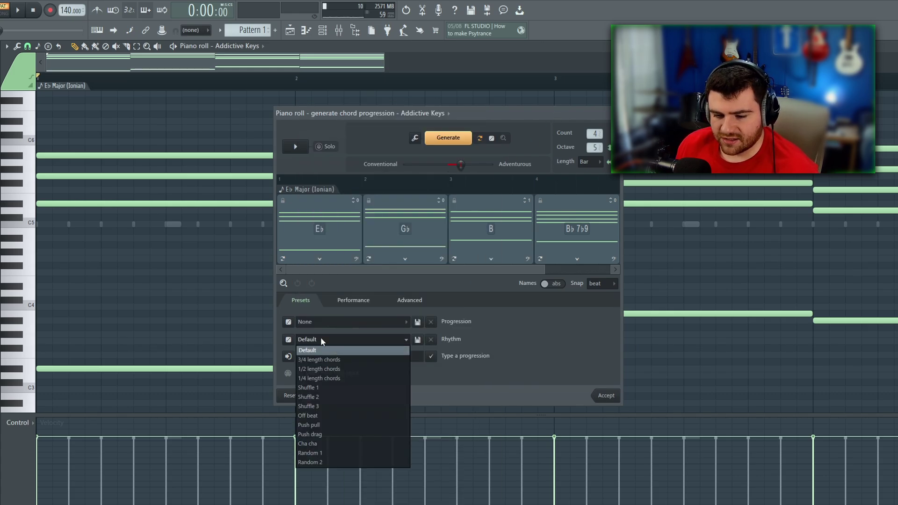
pyautogui.click(309, 387)
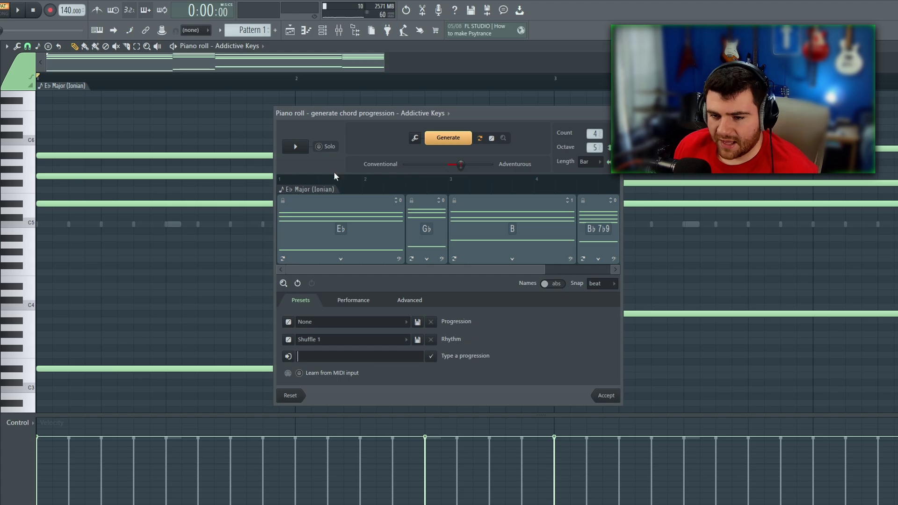
# - Change the chord progression's key and scale to F Minor Pentatonic
pyautogui.rightClick(303, 190)
pyautogui.click(287, 187)
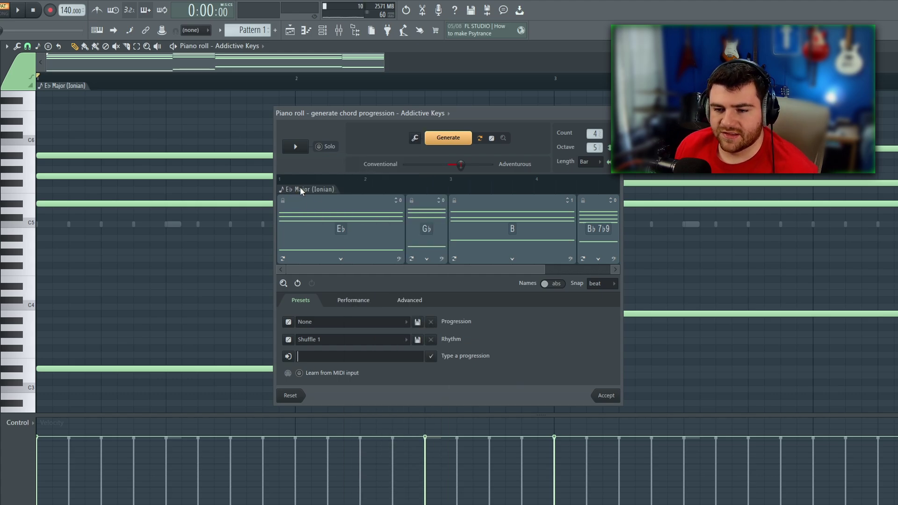
pyautogui.click(301, 190)
pyautogui.moveTo(327, 193)
pyautogui.click(357, 192)
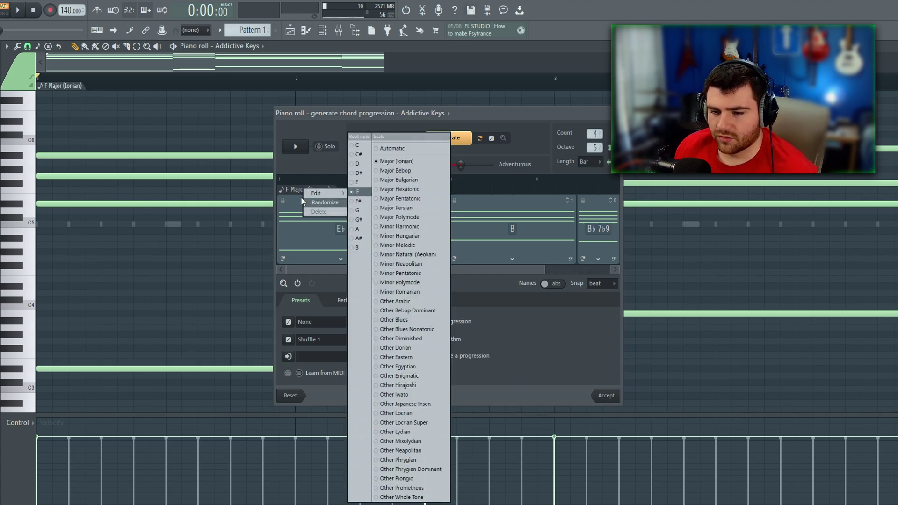
pyautogui.click(402, 274)
# - Generate and play trial chord progressions, first with the style midway between Conventional and Adventurous, then close to Adventurous
pyautogui.moveTo(461, 164); pyautogui.dragTo(448, 165)
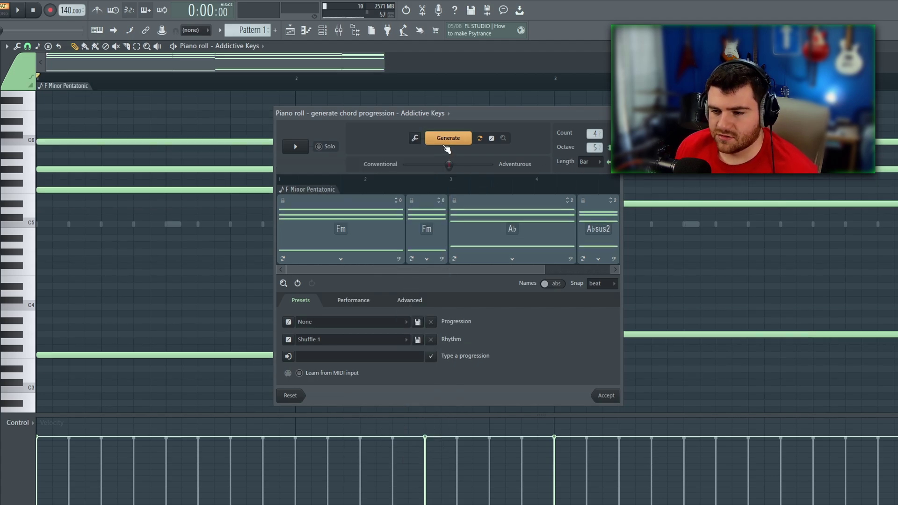
pyautogui.click(447, 141)
pyautogui.press('space')
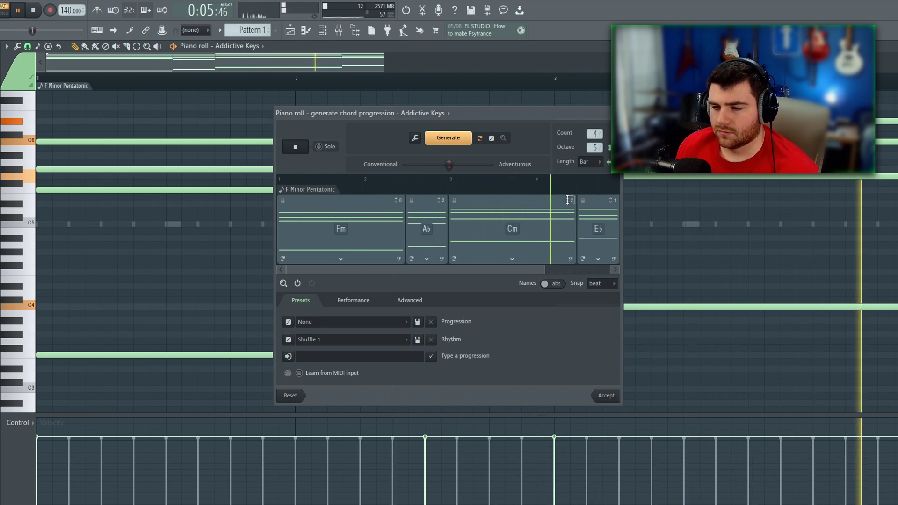
pyautogui.press('space')
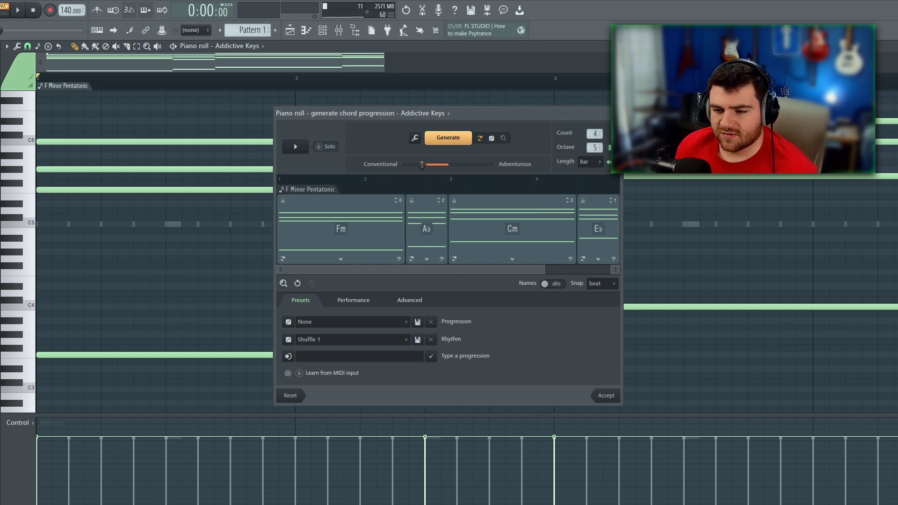
pyautogui.click(451, 136)
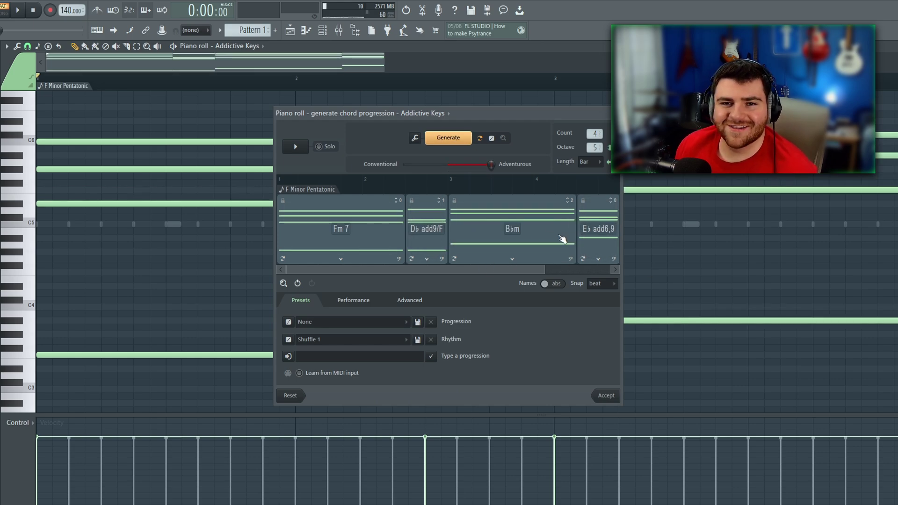
pyautogui.press('space')
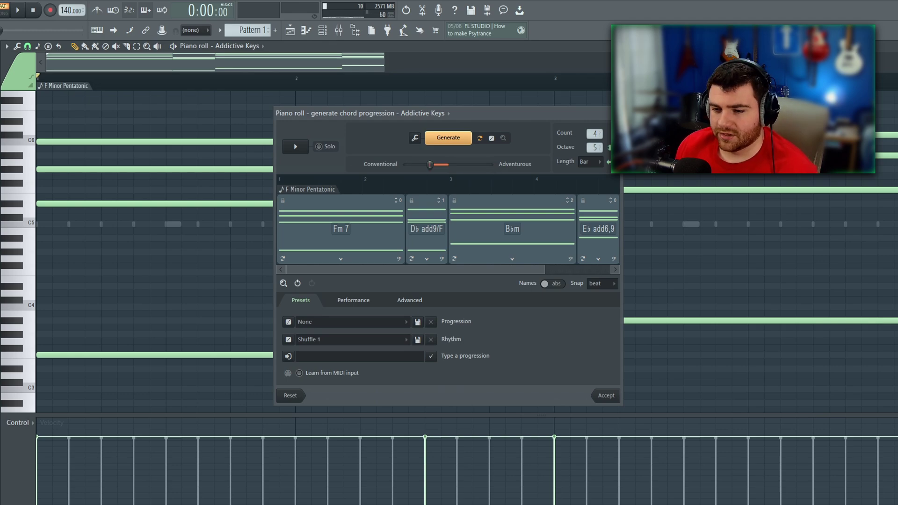
# - Generate a progression with the style slightly towards Conventional, play it and accept it for Addictive Keys
pyautogui.click(453, 142)
pyautogui.press('space')
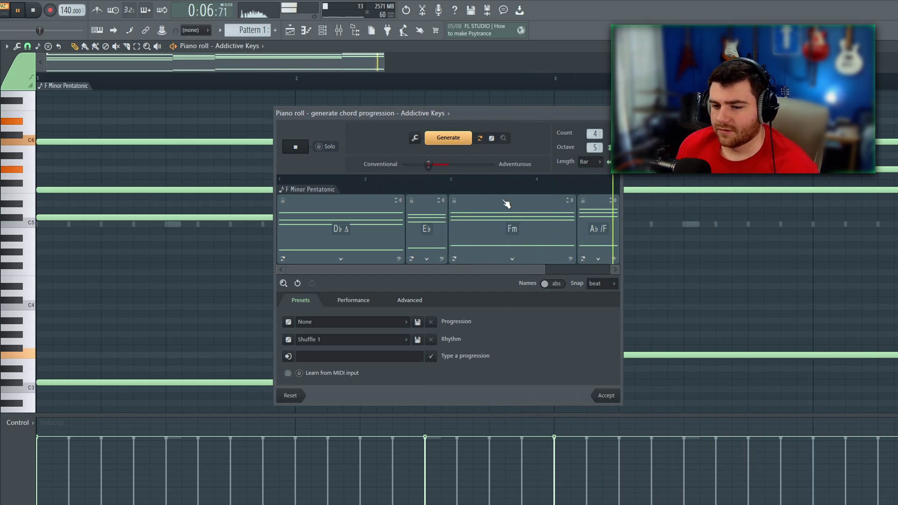
pyautogui.click(606, 396)
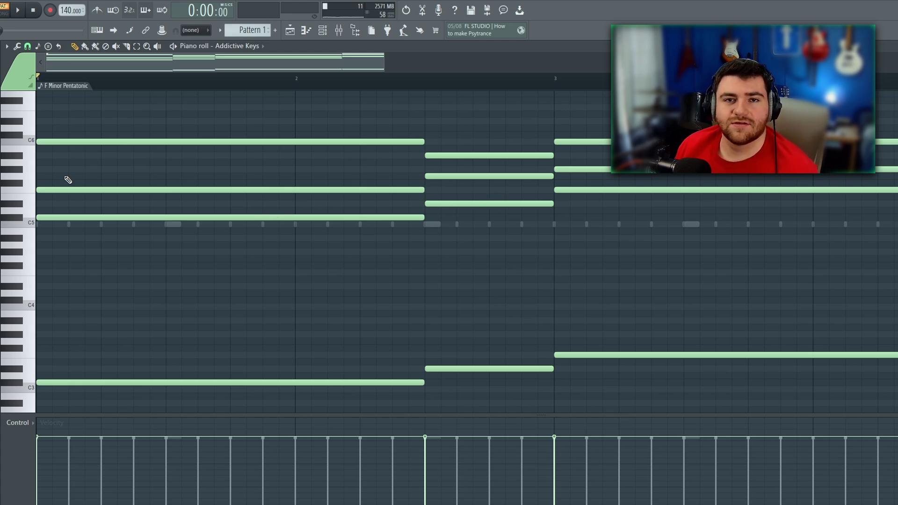
# - Mute the SI Slap Clap and SI Combo Hat channels, hide the channel rack and play the Addictive Keys chords
pyautogui.click(166, 251)
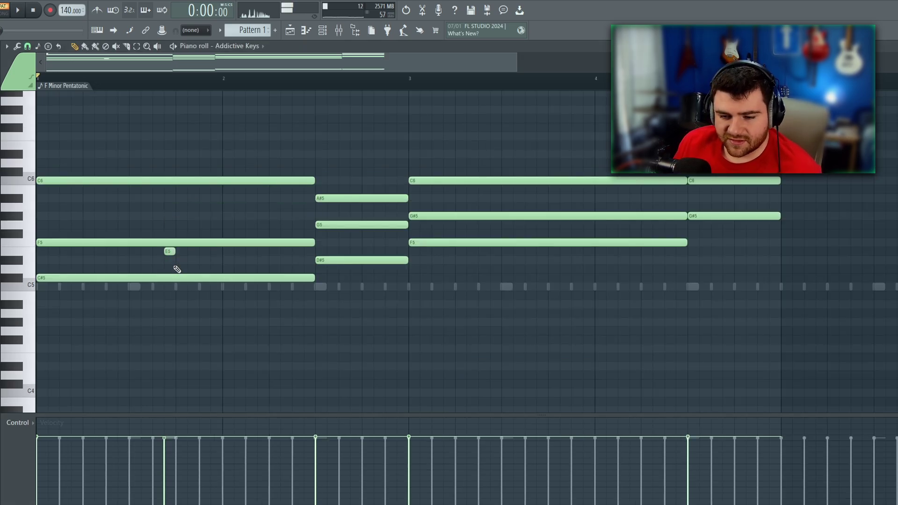
pyautogui.rightClick(170, 251)
pyautogui.press('F6')
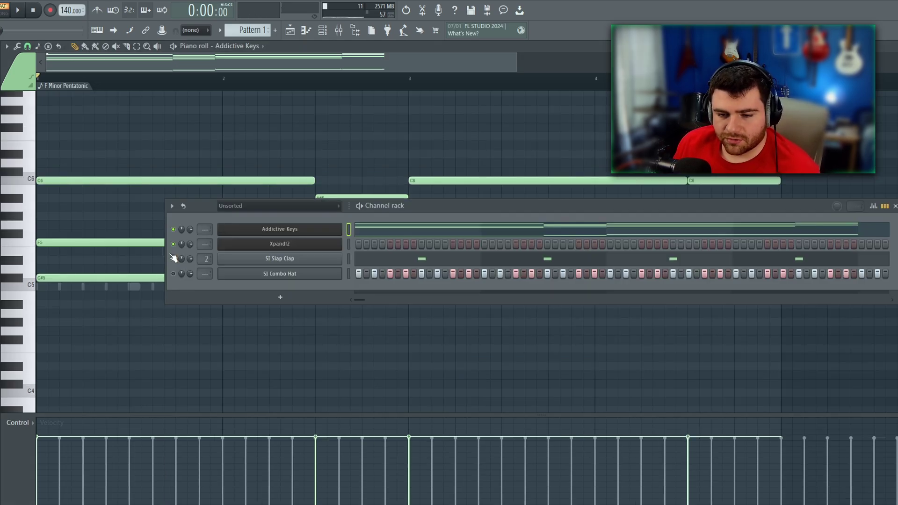
pyautogui.click(174, 259)
pyautogui.press('F6')
pyautogui.press('space')
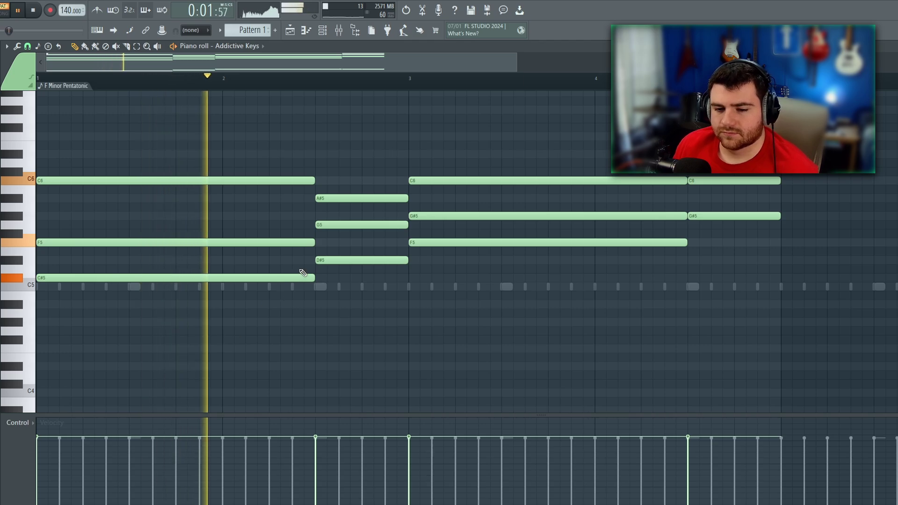
# - Duplicate the four-bar Addictive Keys chord progression into bars 5 to 8 during playback
pyautogui.scroll(-2, 421, 273)
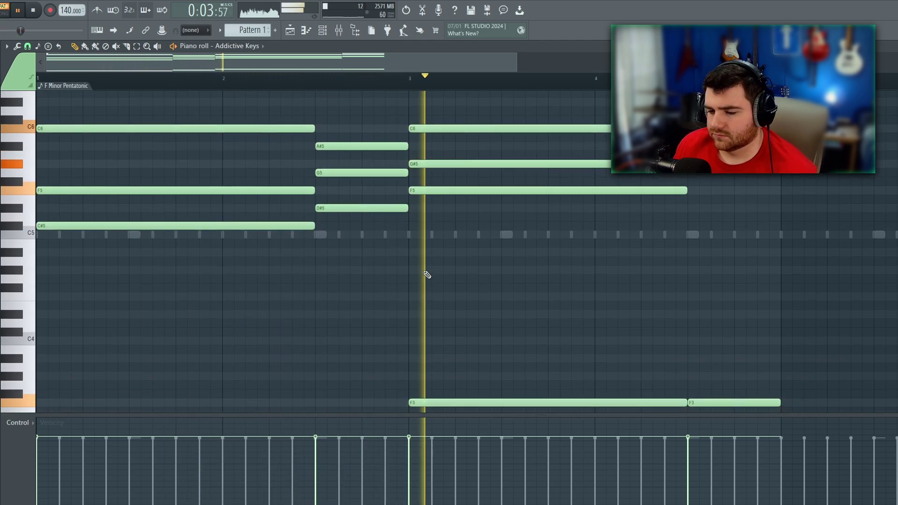
pyautogui.scroll(-1, 427, 274)
pyautogui.hotkey('ctrl', 'b')
pyautogui.hotkey('ctrl', 'd')
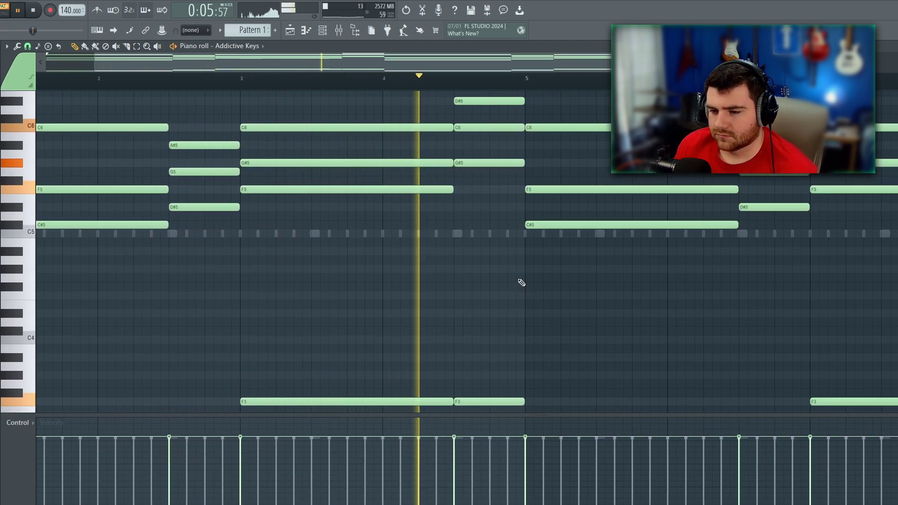
pyautogui.scroll(1, 519, 281)
pyautogui.scroll(2, 519, 281)
pyautogui.scroll(-2, 518, 281)
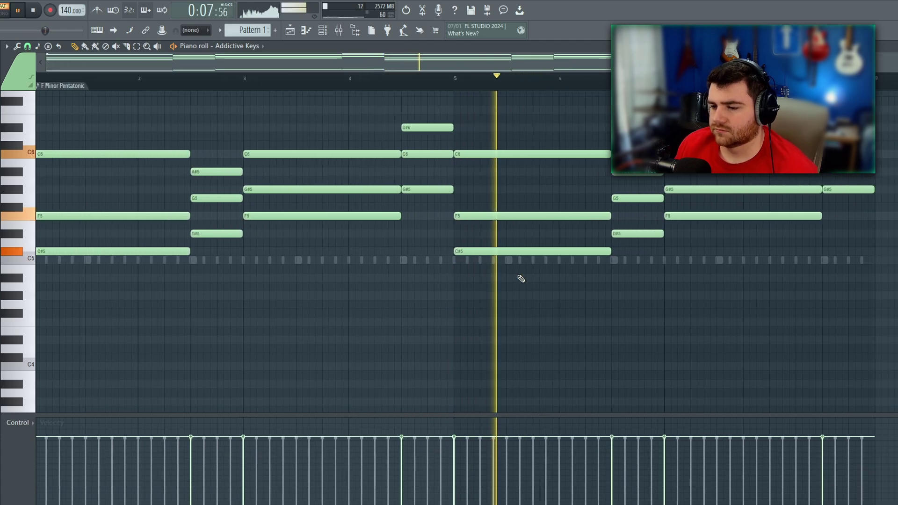
pyautogui.scroll(1, 520, 282)
pyautogui.scroll(4, 611, 294)
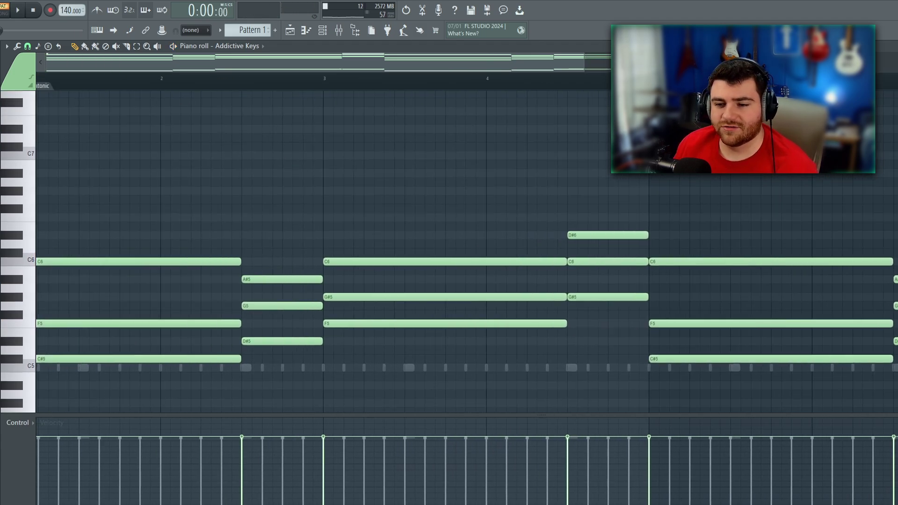
pyautogui.scroll(-5, 375, 136)
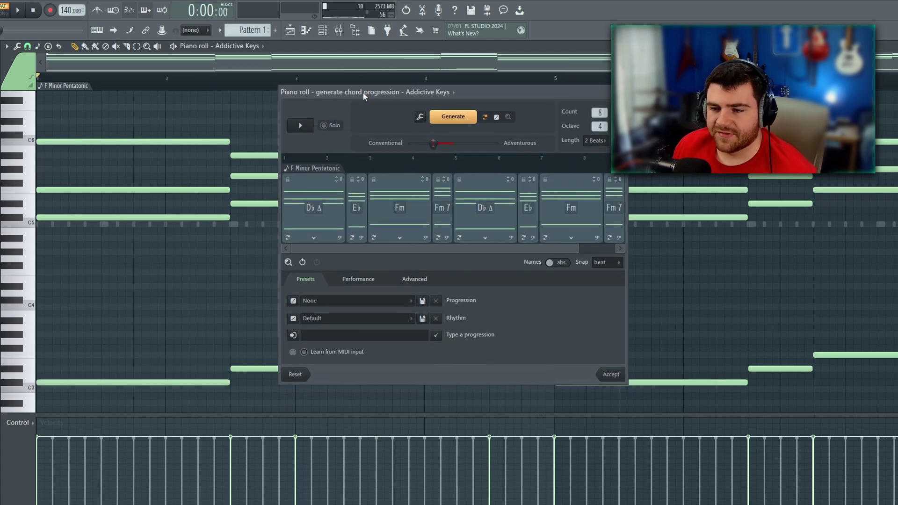
# - Examine the Presets, Performance and Advanced options of the chord progression generator for Addictive Keys
pyautogui.moveTo(363, 93); pyautogui.dragTo(324, 101)
pyautogui.click(321, 287)
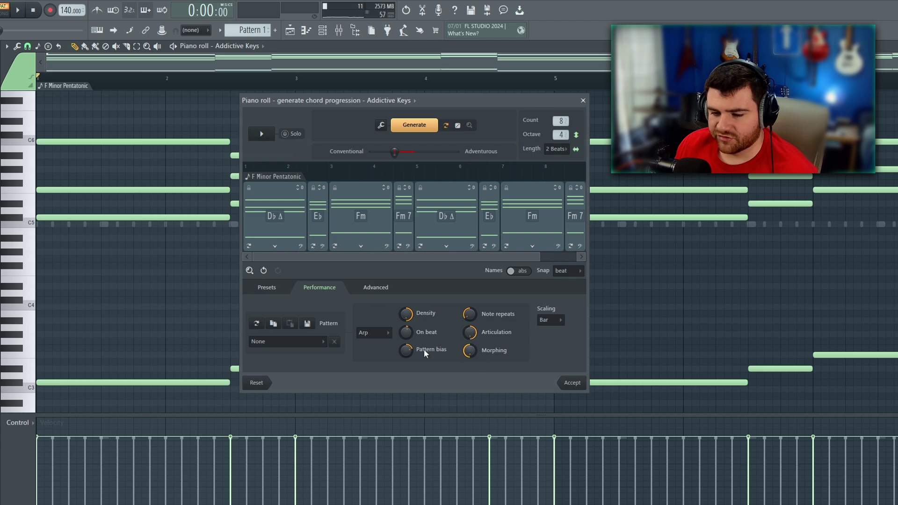
pyautogui.click(377, 288)
pyautogui.click(321, 288)
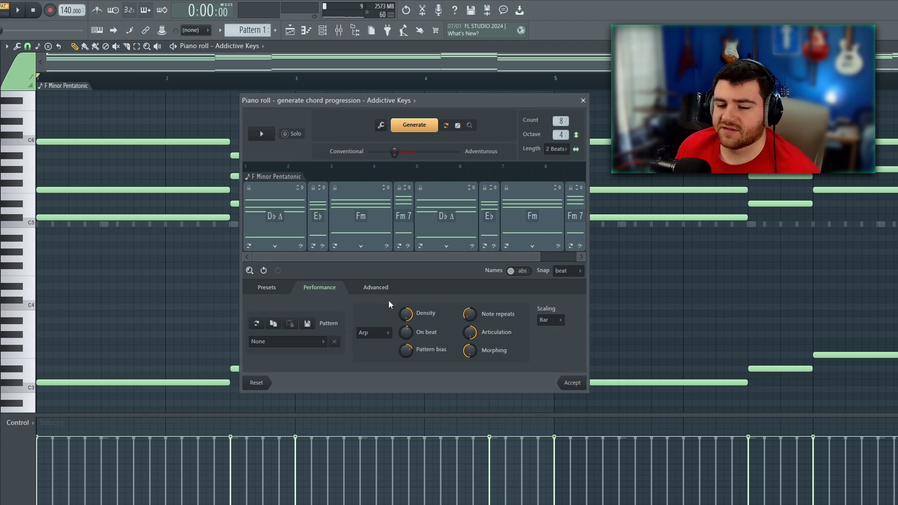
pyautogui.click(374, 289)
pyautogui.click(276, 290)
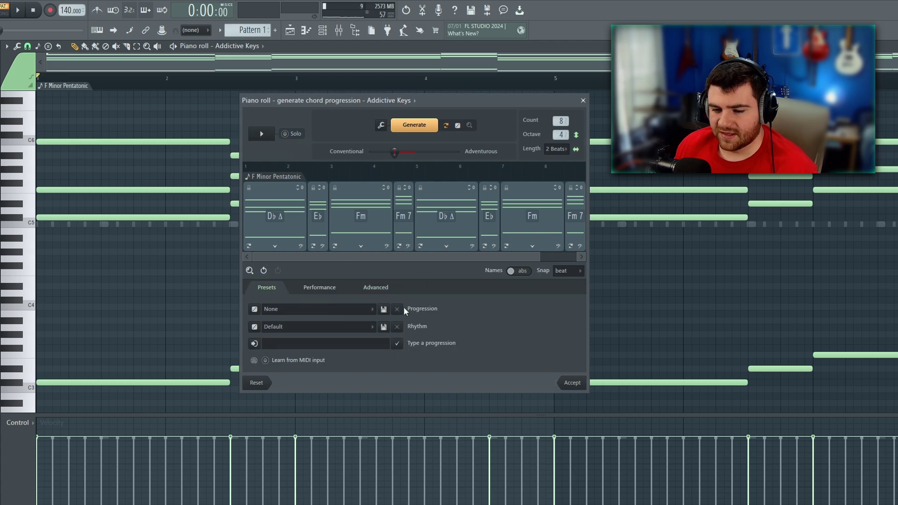
pyautogui.click(375, 287)
pyautogui.click(320, 288)
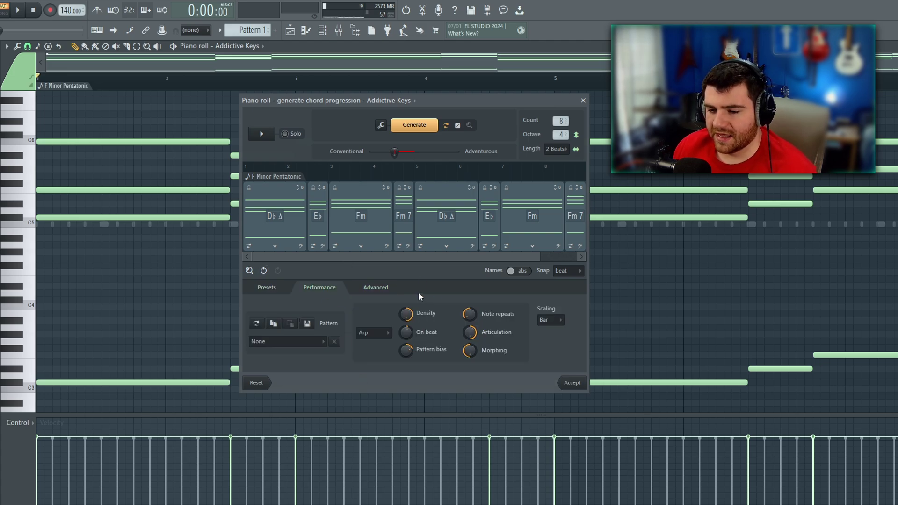
pyautogui.click(376, 287)
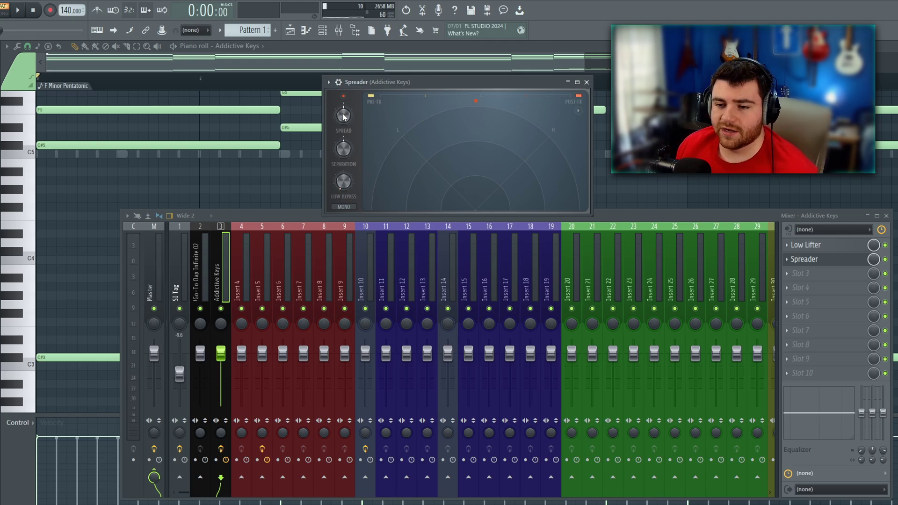
# - Try different Spread and Separation amounts in Spreader on the Addictive Keys track while the chords play
pyautogui.moveTo(344, 115); pyautogui.dragTo(343, 96)
pyautogui.press('space')
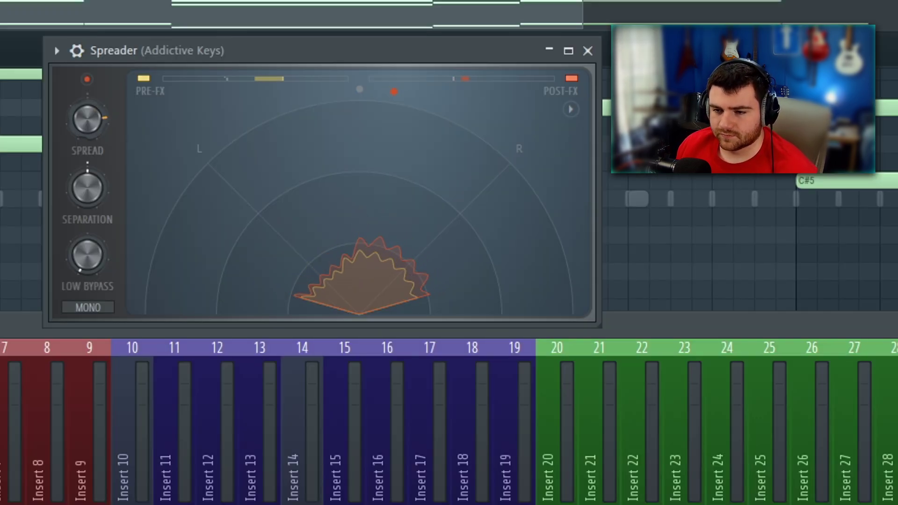
pyautogui.moveTo(88, 119); pyautogui.dragTo(88, 139)
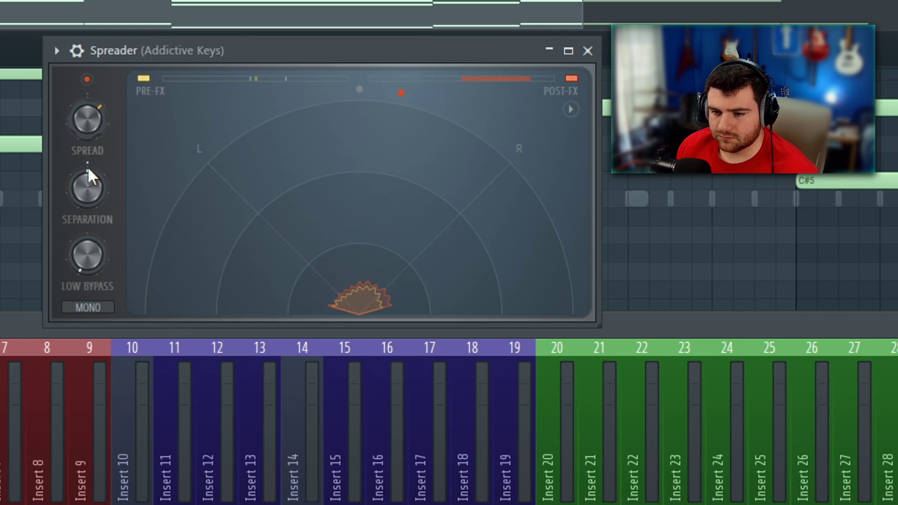
pyautogui.moveTo(88, 186); pyautogui.dragTo(90, 162)
pyautogui.moveTo(89, 119)
pyautogui.mouseDown()
pyautogui.moveTo(92, 151)
pyautogui.moveTo(98, 108)
pyautogui.mouseUp()
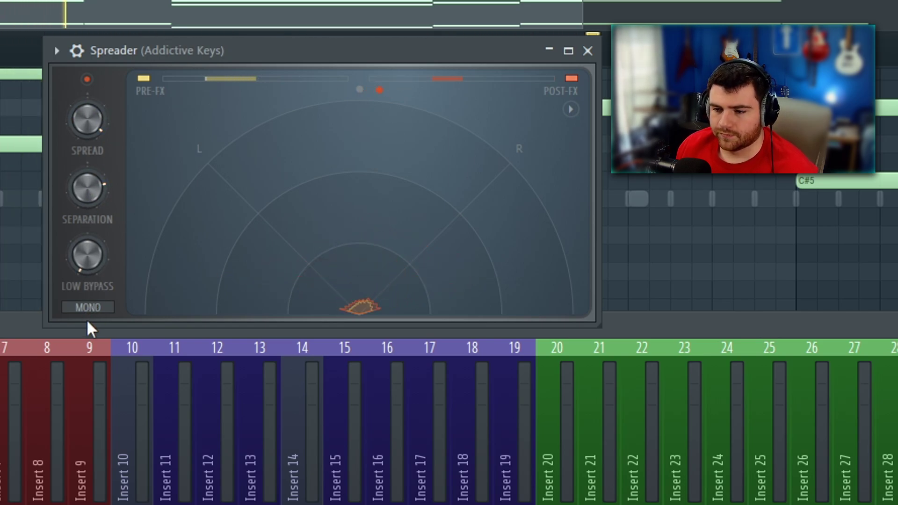
pyautogui.moveTo(93, 119); pyautogui.dragTo(95, 133)
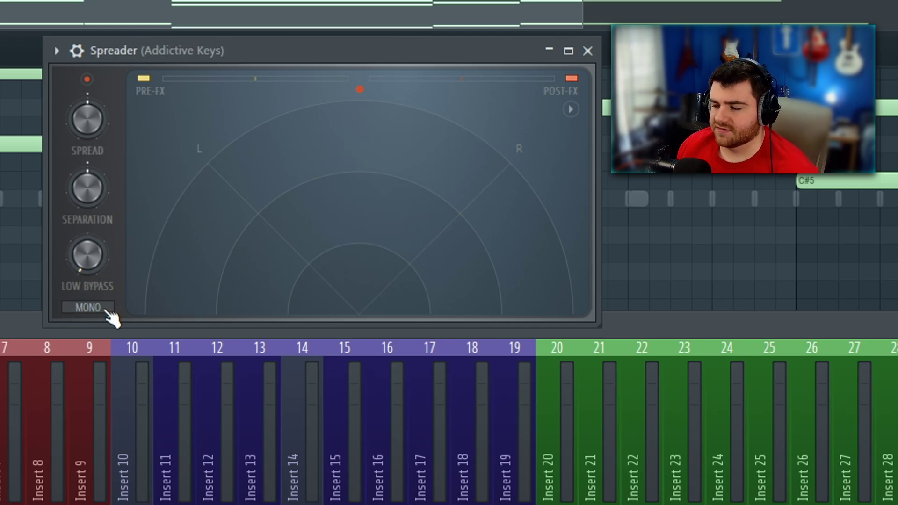
# - Try Spreader's Mono option with a slightly raised Low Bypass, and switch Mono back off
pyautogui.click(89, 308)
pyautogui.moveTo(89, 263); pyautogui.dragTo(99, 266)
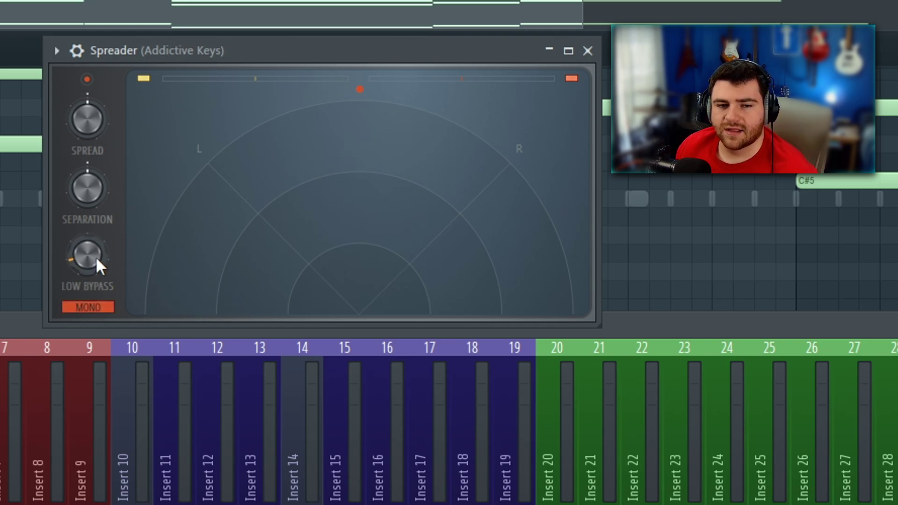
pyautogui.click(88, 309)
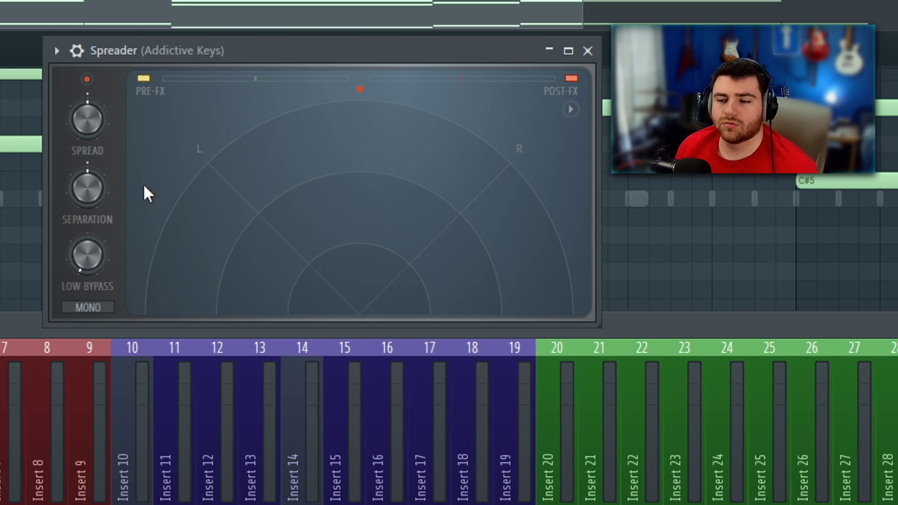
# - Play the chords with Spreader's Mono option enabled and sweep the Low Bypass amount
pyautogui.press('space')
pyautogui.click(100, 306)
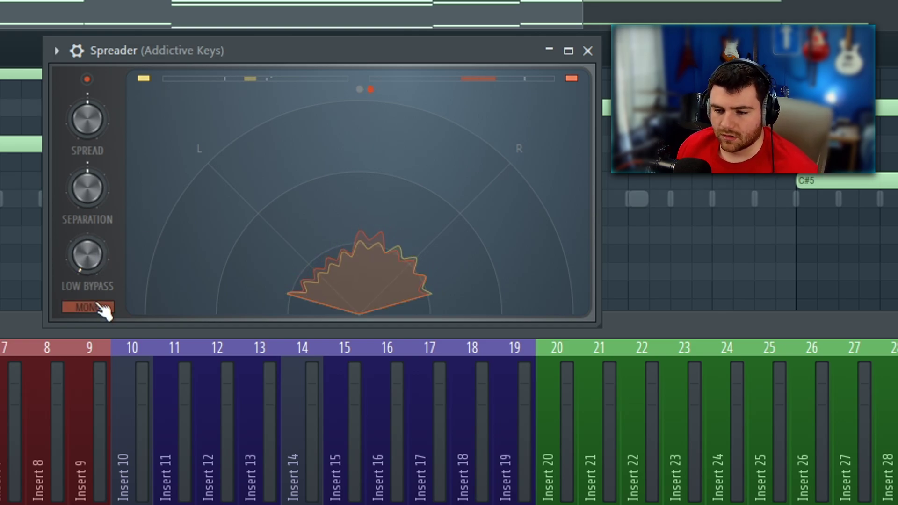
pyautogui.moveTo(87, 256); pyautogui.dragTo(87, 229)
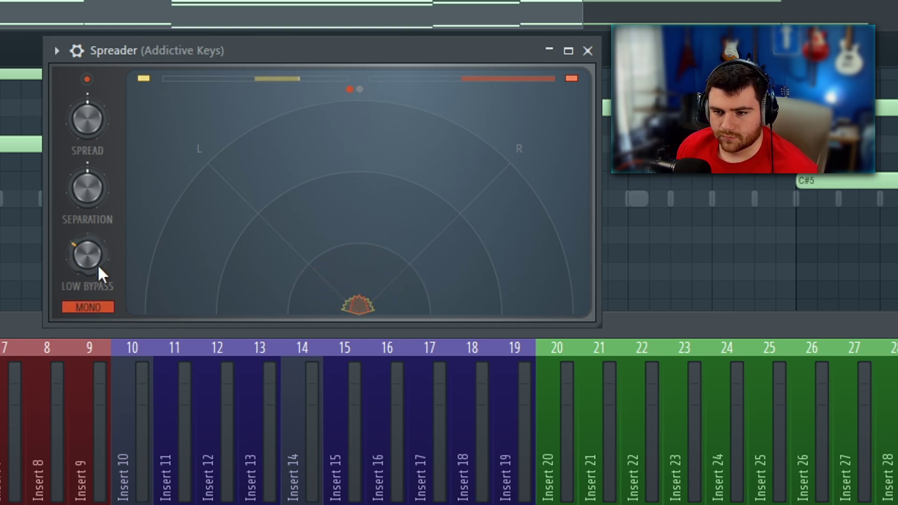
pyautogui.moveTo(98, 265); pyautogui.dragTo(98, 271)
# - Raise Spreader's Spread and Separation well above default, return Low Bypass to minimum, and compare Mono off and on
pyautogui.moveTo(87, 117); pyautogui.dragTo(87, 74)
pyautogui.moveTo(88, 174); pyautogui.dragTo(88, 152)
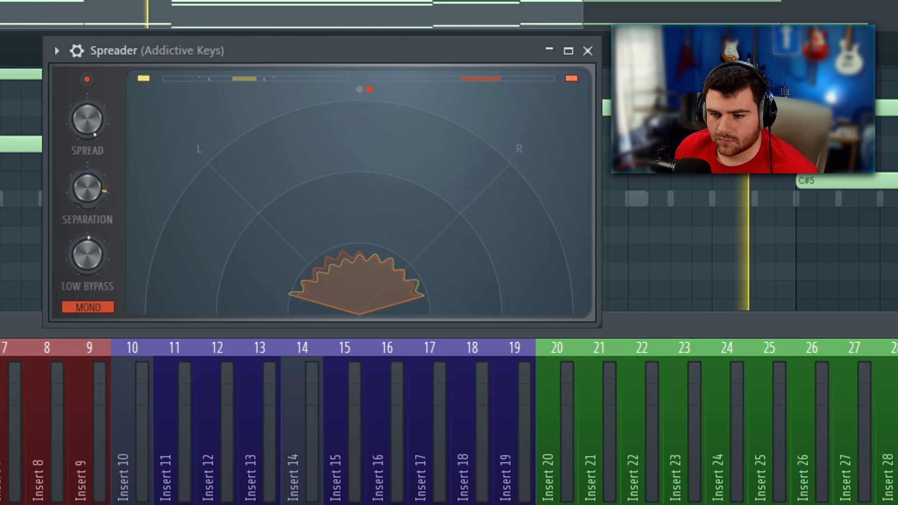
pyautogui.moveTo(100, 263); pyautogui.dragTo(100, 300)
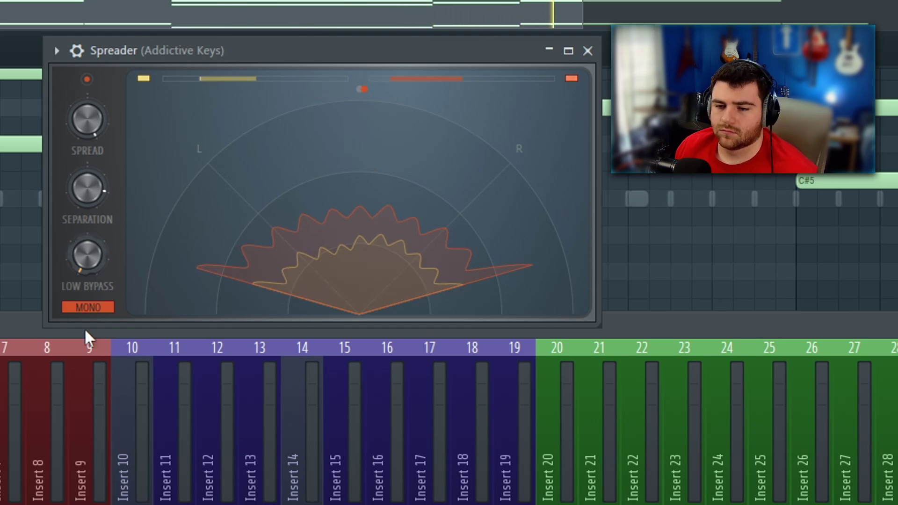
pyautogui.click(87, 307)
pyautogui.moveTo(83, 253)
pyautogui.mouseDown()
pyautogui.moveTo(83, 190)
pyautogui.moveTo(84, 254)
pyautogui.mouseUp()
pyautogui.click(91, 305)
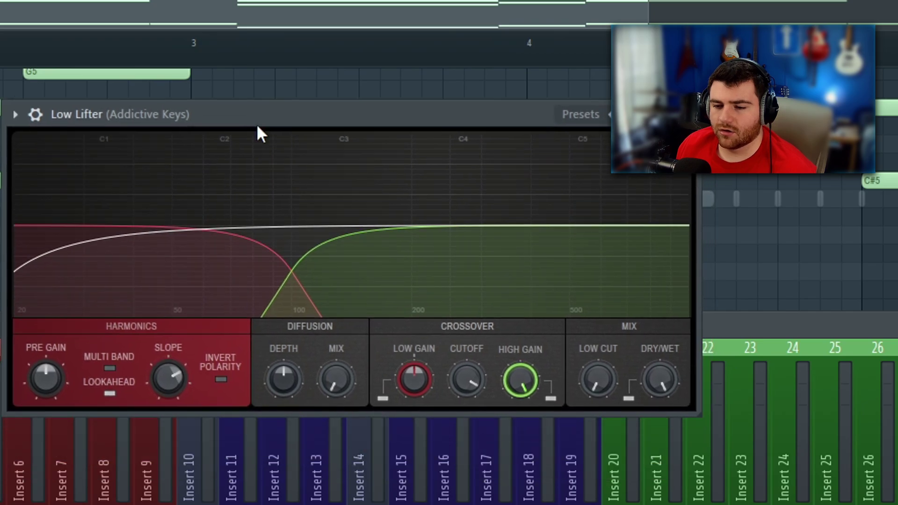
# - Try a much higher crossover Low Gain in Low Lifter on the Addictive Keys track during playback
pyautogui.moveTo(257, 126); pyautogui.dragTo(263, 180)
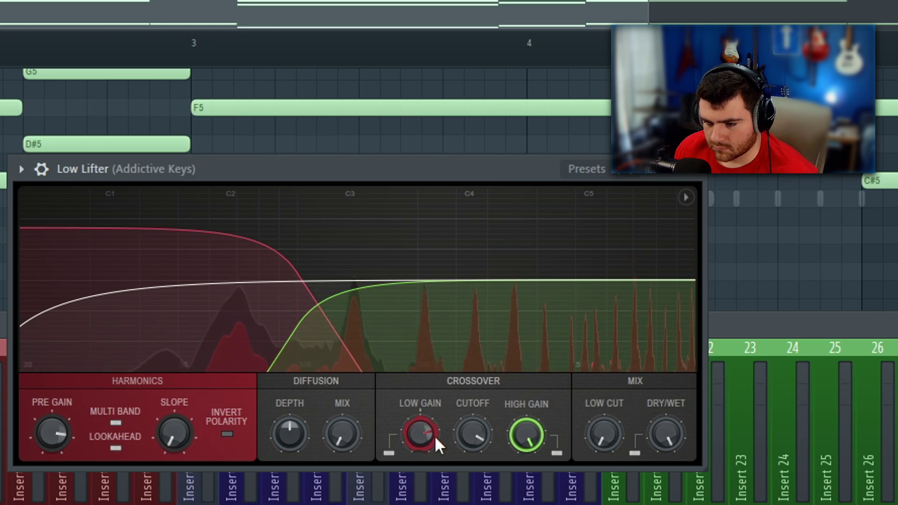
pyautogui.moveTo(425, 437); pyautogui.dragTo(425, 393)
pyautogui.moveTo(527, 434)
pyautogui.mouseDown()
pyautogui.moveTo(526, 451)
pyautogui.moveTo(530, 433)
pyautogui.mouseUp()
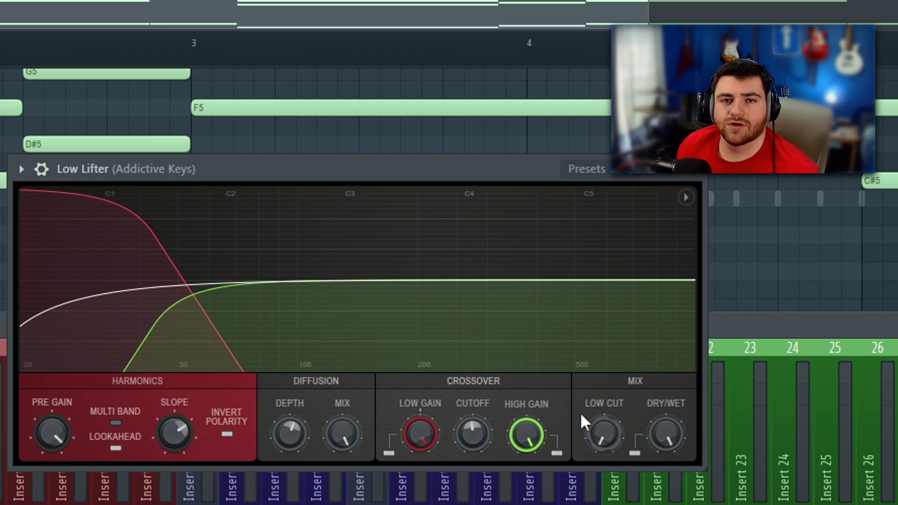
# - Play the chords and compare Low Lifter's output with the crossover's low band switched off and on
pyautogui.press('space')
pyautogui.click(390, 455)
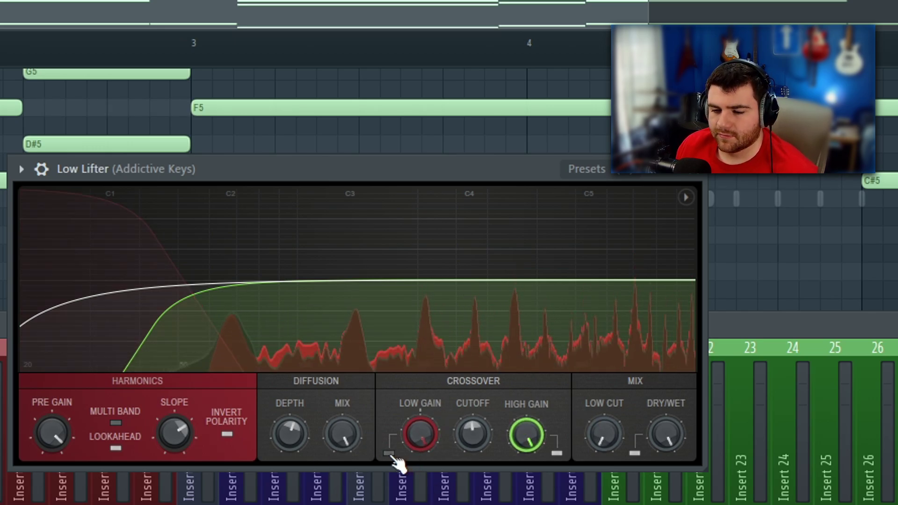
pyautogui.click(391, 454)
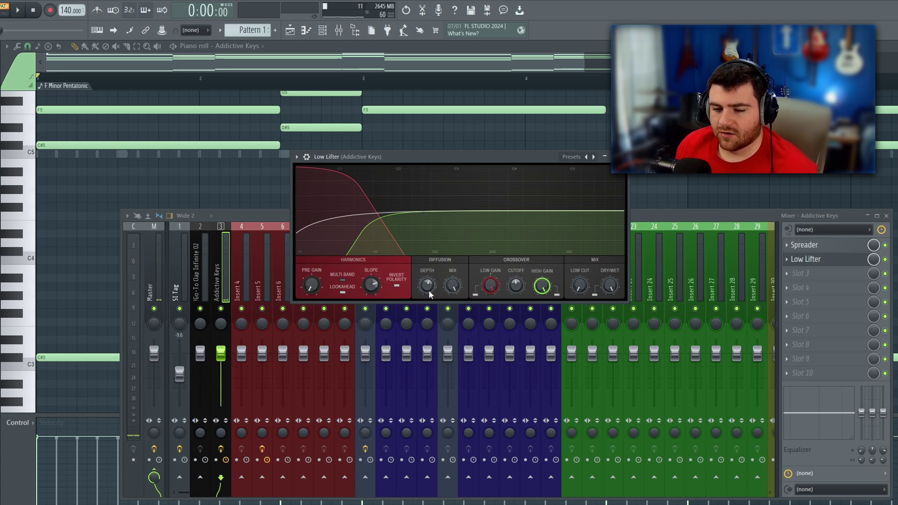
# - Reset Low Lifter's crossover Low Gain and Cutoff to their defaults and look through its presets
pyautogui.keyDown('alt'); pyautogui.click(492, 286); pyautogui.keyUp('alt')
pyautogui.keyDown('alt'); pyautogui.click(515, 282); pyautogui.keyUp('alt')
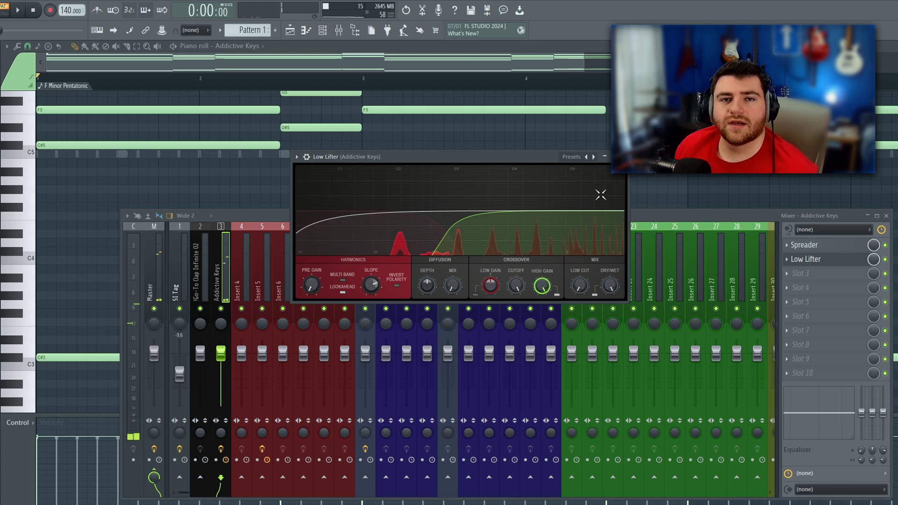
pyautogui.click(572, 157)
pyautogui.click(591, 159)
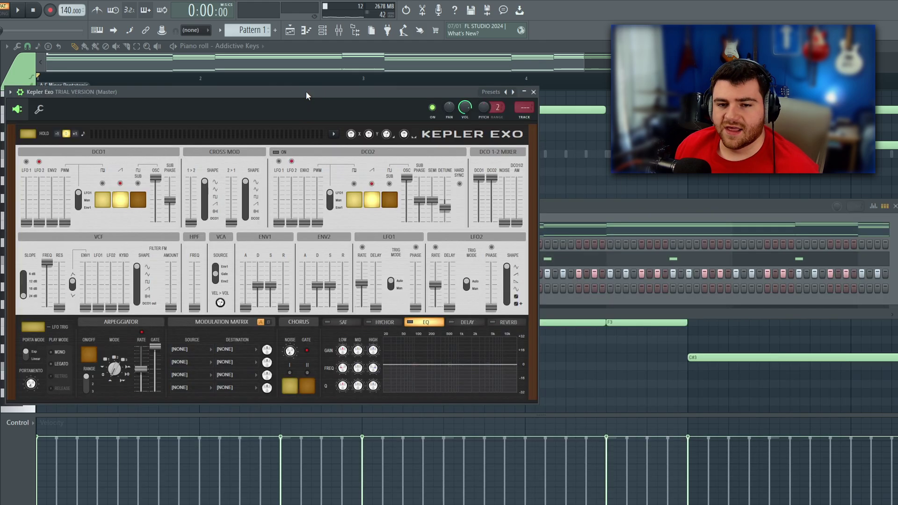
# - Load the Clean Electric Guitar preset in Kepler Exo, raise its VCF LFO2 amount and close the plugin window
pyautogui.moveTo(306, 91); pyautogui.dragTo(342, 114)
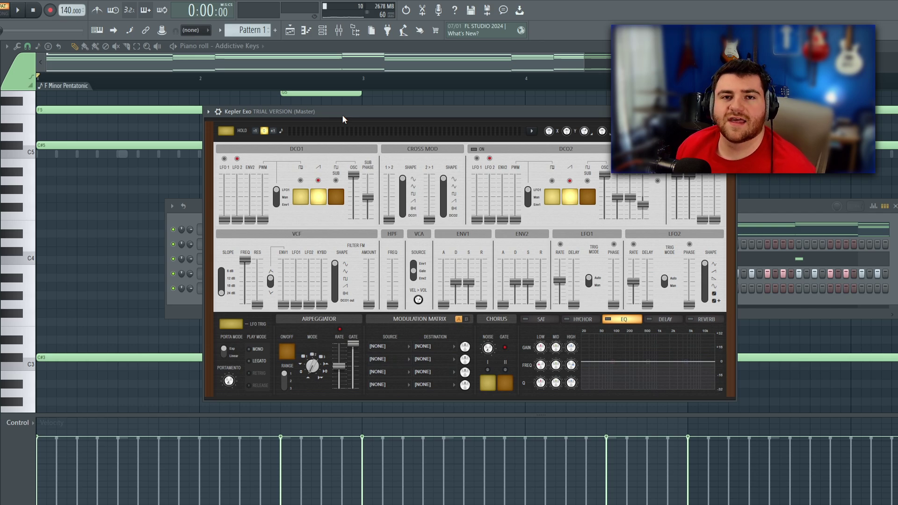
pyautogui.moveTo(342, 116)
pyautogui.mouseDown()
pyautogui.moveTo(366, 117)
pyautogui.moveTo(352, 134)
pyautogui.moveTo(332, 104)
pyautogui.mouseUp()
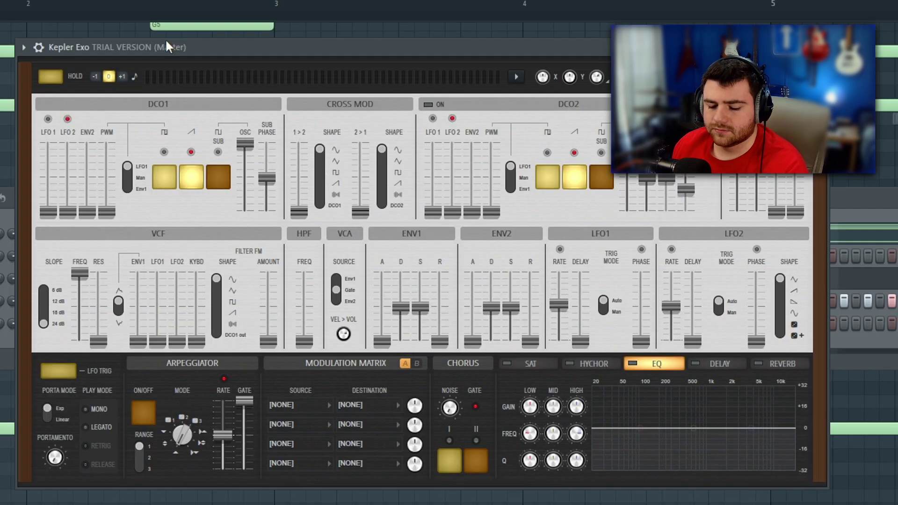
pyautogui.moveTo(67, 167)
pyautogui.mouseDown()
pyautogui.moveTo(68, 153)
pyautogui.moveTo(68, 176)
pyautogui.mouseUp()
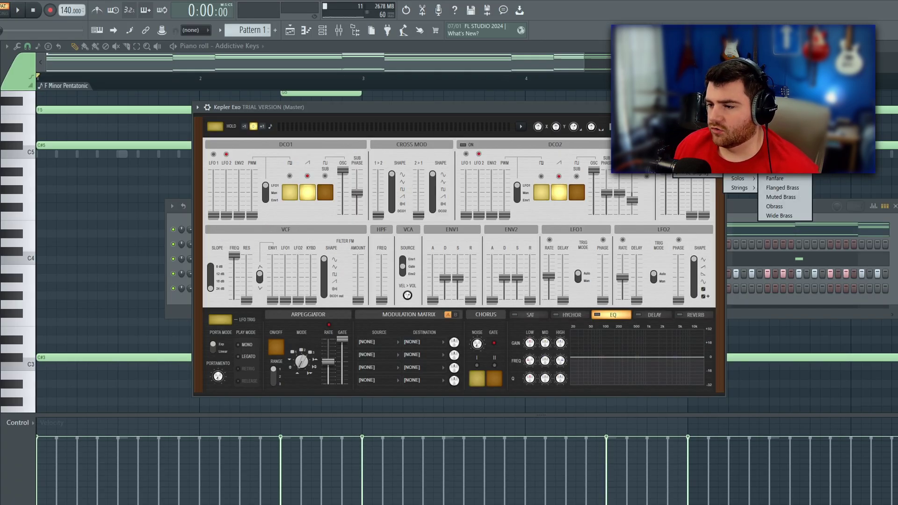
pyautogui.moveTo(741, 113)
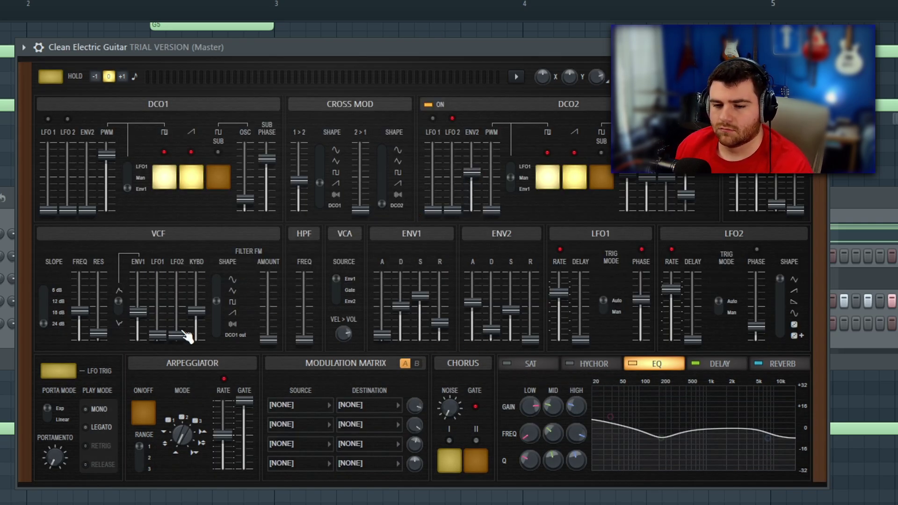
pyautogui.moveTo(185, 334); pyautogui.dragTo(223, 262)
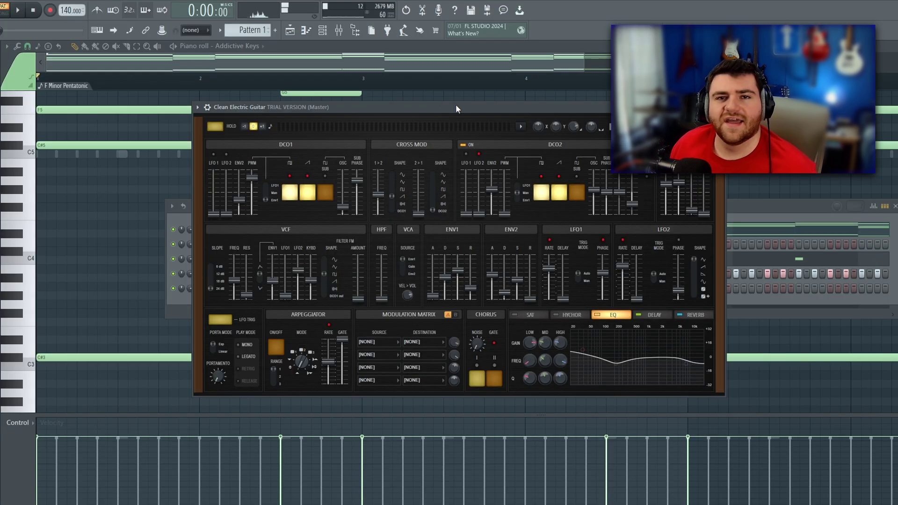
pyautogui.moveTo(547, 107); pyautogui.dragTo(574, 123)
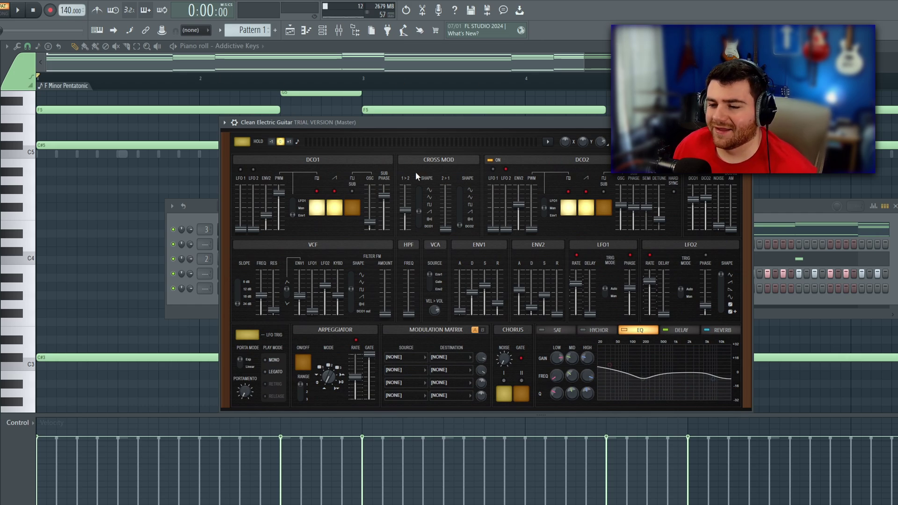
pyautogui.click(721, 122)
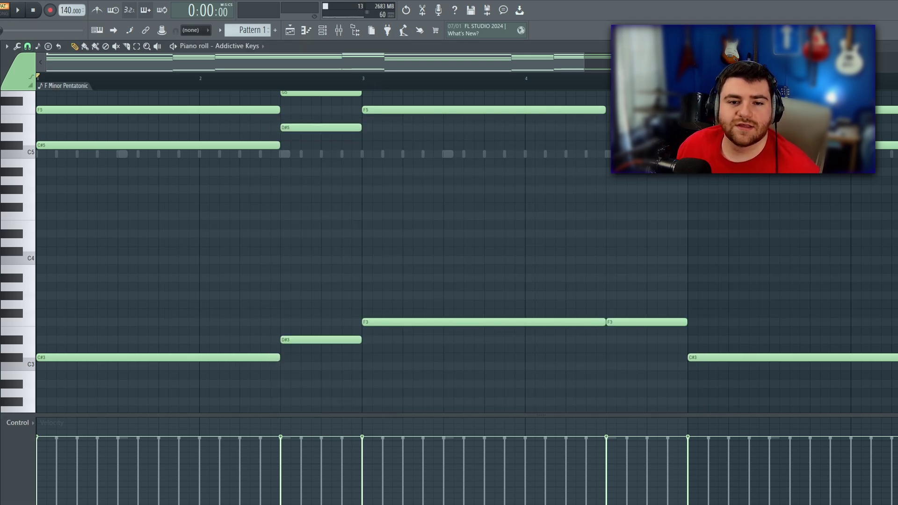
# - Open the FL Cloud Plugins manager
pyautogui.click(267, 18)
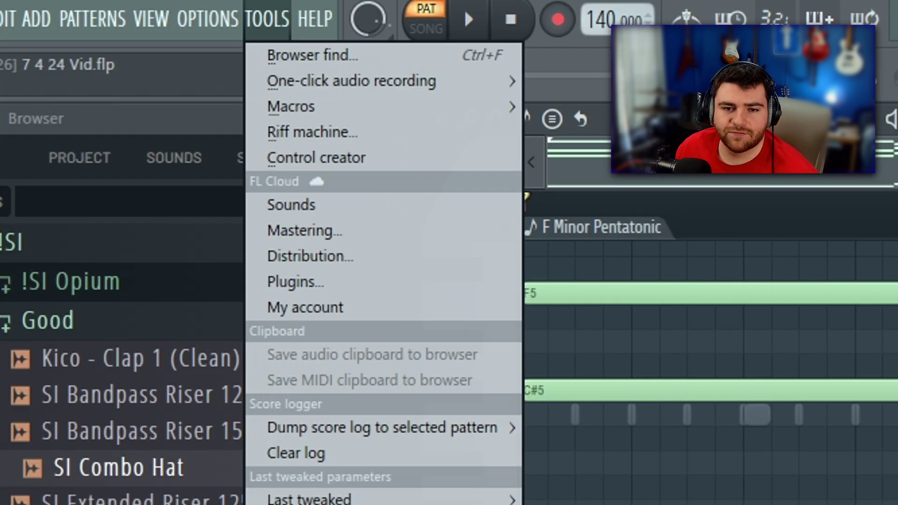
pyautogui.click(268, 19)
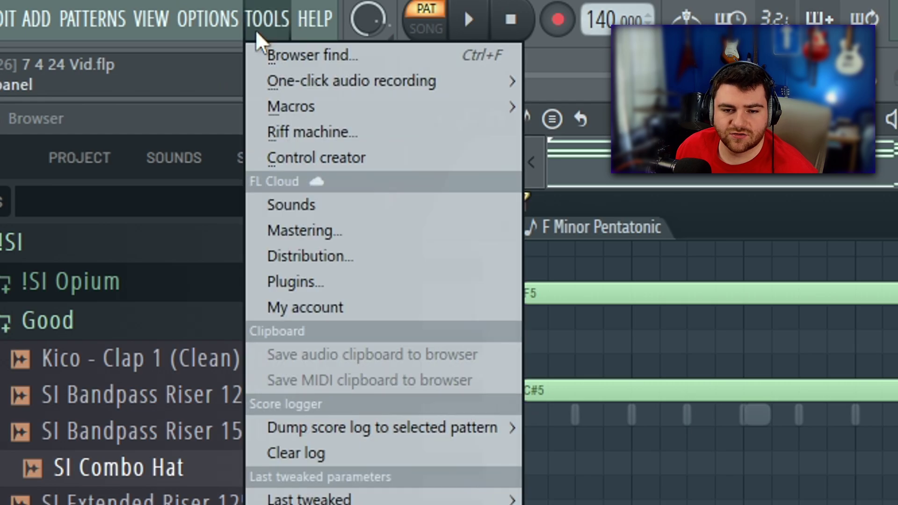
pyautogui.click(290, 282)
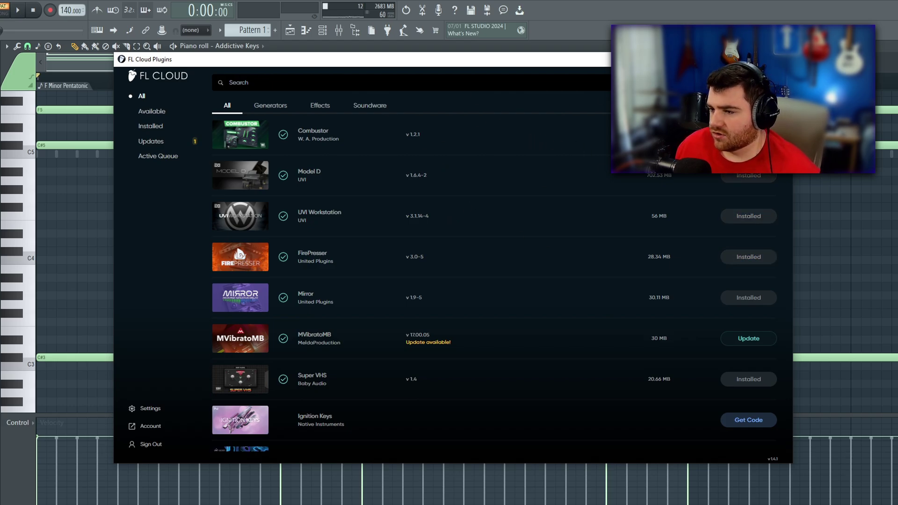
# - Check the available FL Cloud subscription tiers, keep Free (Your tier) selected and look through its plugin list
pyautogui.click(740, 82)
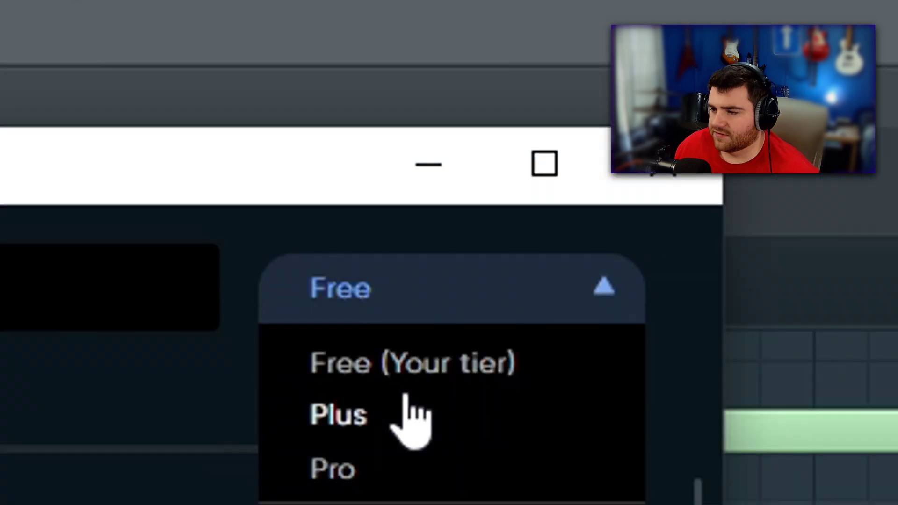
pyautogui.click(740, 96)
pyautogui.scroll(-2, 418, 192)
pyautogui.scroll(2, 417, 192)
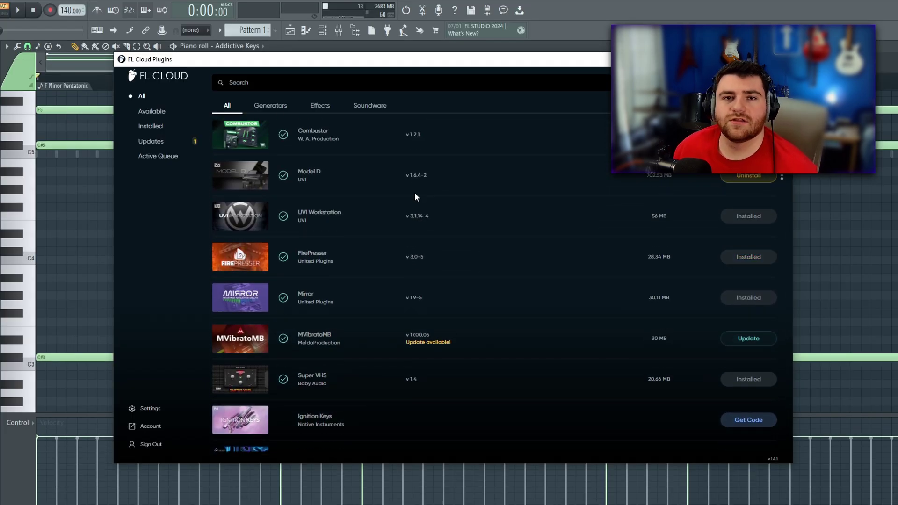
pyautogui.scroll(-2, 463, 158)
pyautogui.scroll(2, 459, 161)
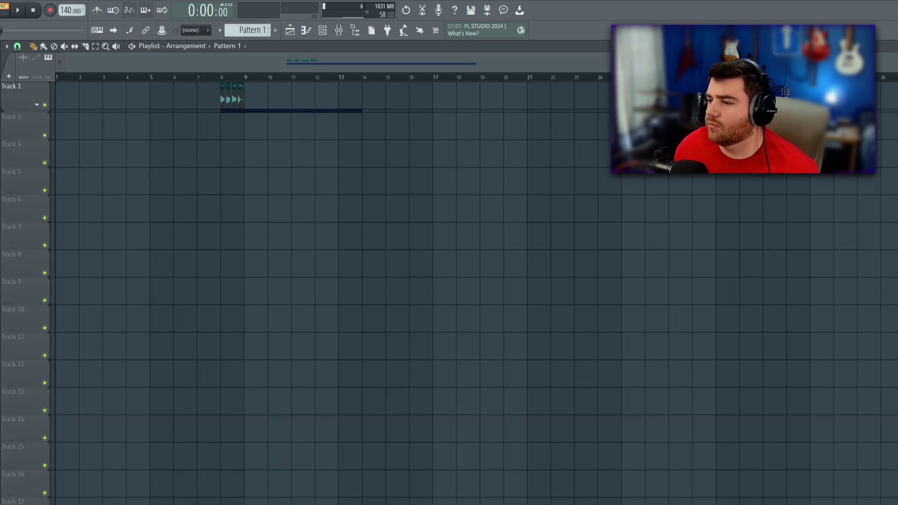
# - Place a Pattern 1 clip on Track 5 of the playlist and align its start with bar 1
pyautogui.click(131, 176)
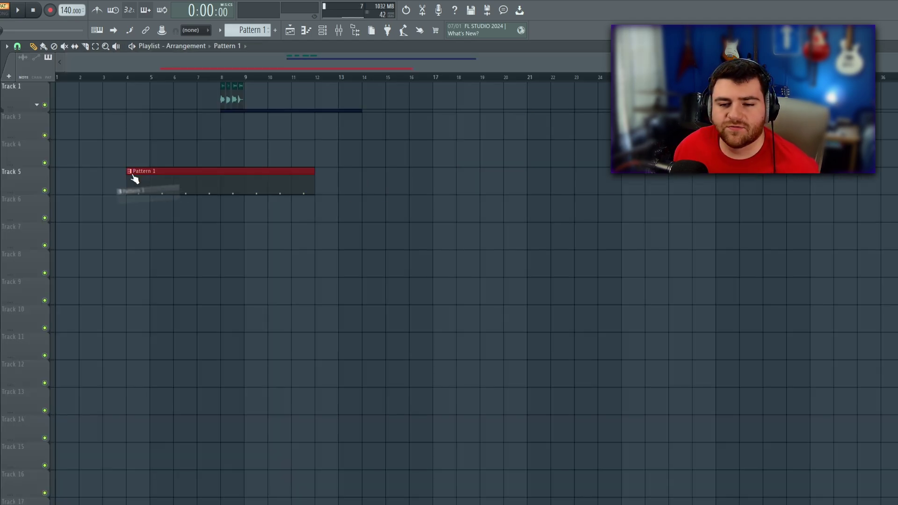
pyautogui.moveTo(202, 192); pyautogui.dragTo(112, 194)
pyautogui.scroll(3, 66, 220)
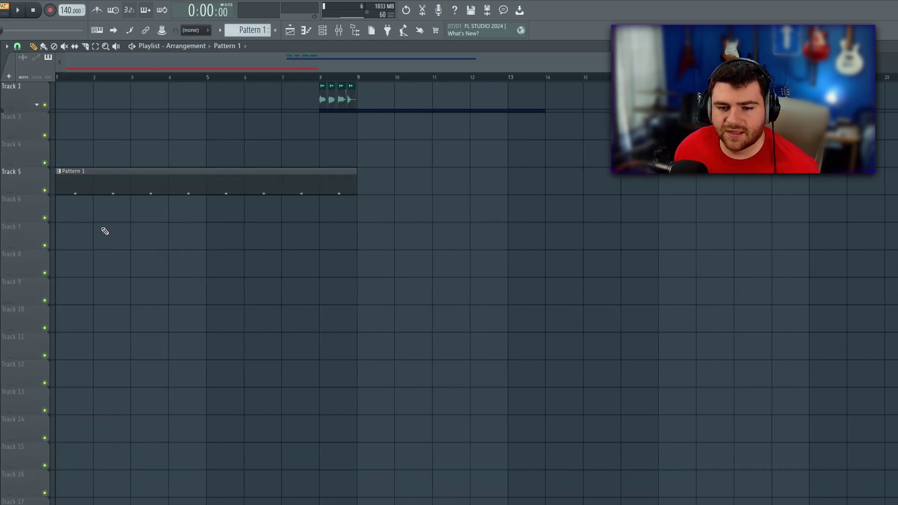
# - Add a copy of the Pattern 1 clip at bar 9 on Track 5 as a unique pattern
pyautogui.scroll(-1, 105, 231)
pyautogui.click(59, 171)
pyautogui.click(235, 239)
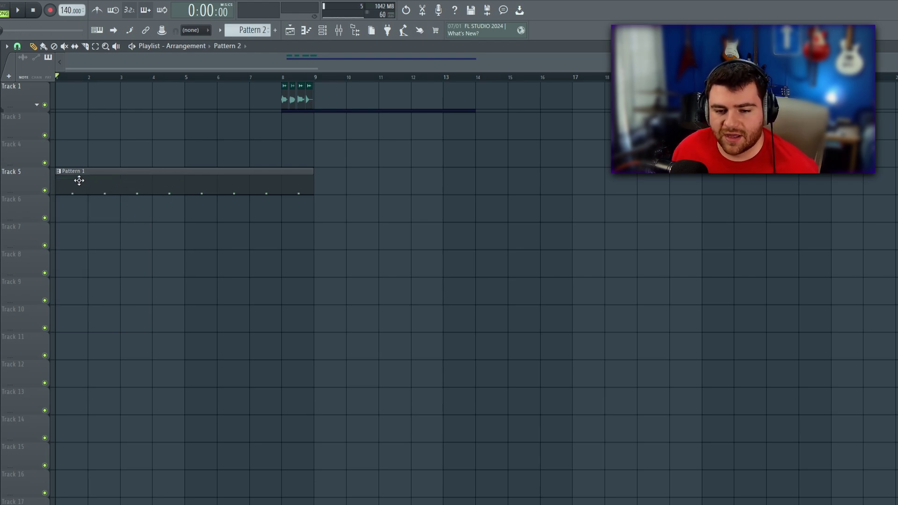
pyautogui.click(333, 184)
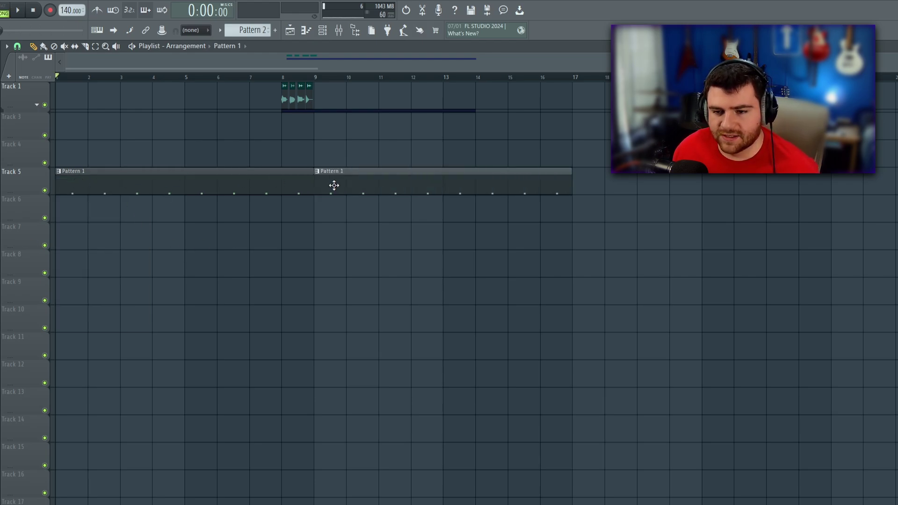
pyautogui.scroll(-1, 320, 189)
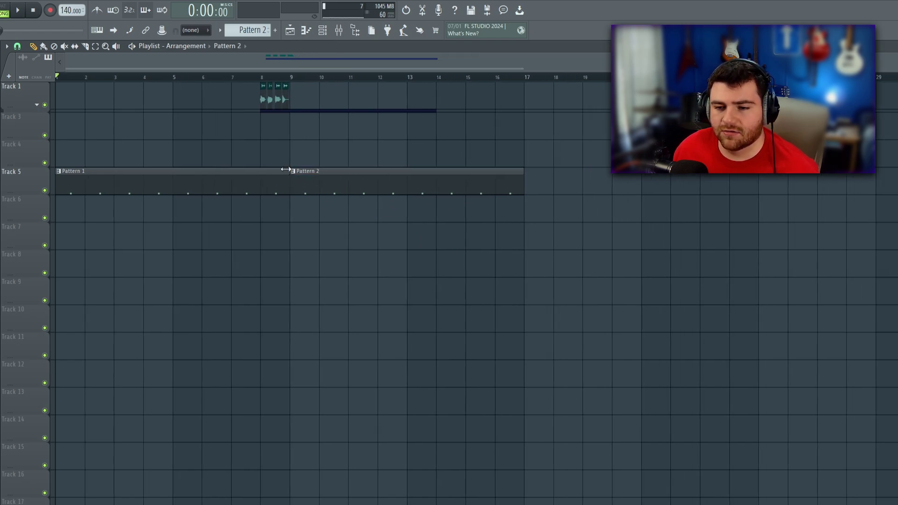
# - Select all the pattern clips on Track 5 and duplicate them as unique patterns
pyautogui.hotkey('ctrl', 'a')
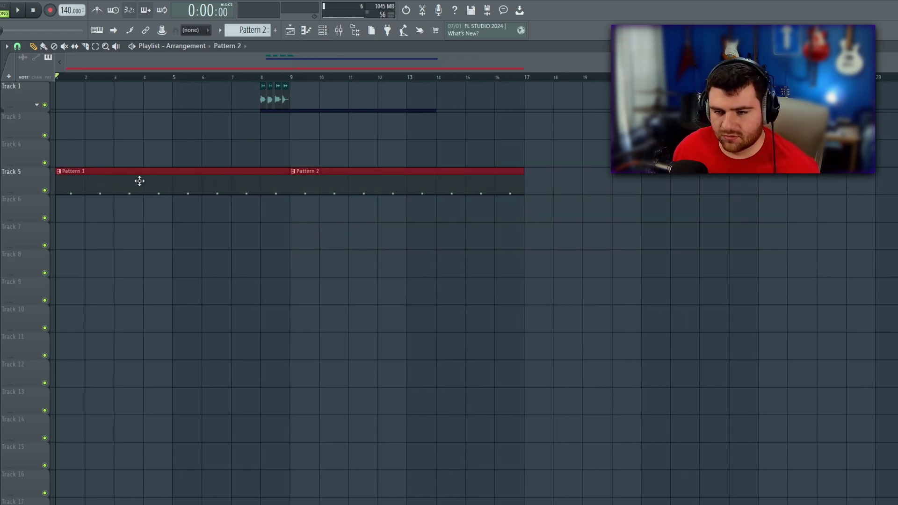
pyautogui.hotkey('ctrl', 'b')
pyautogui.scroll(-2, 570, 226)
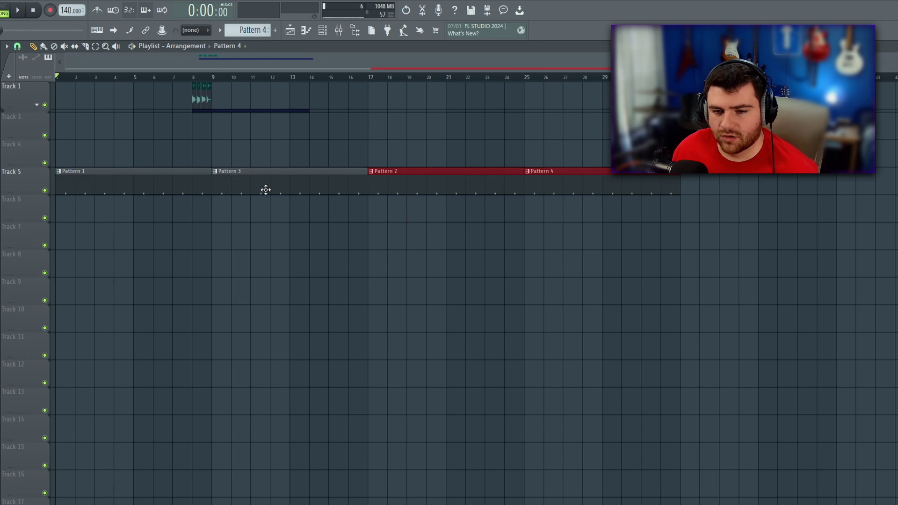
pyautogui.click(628, 200)
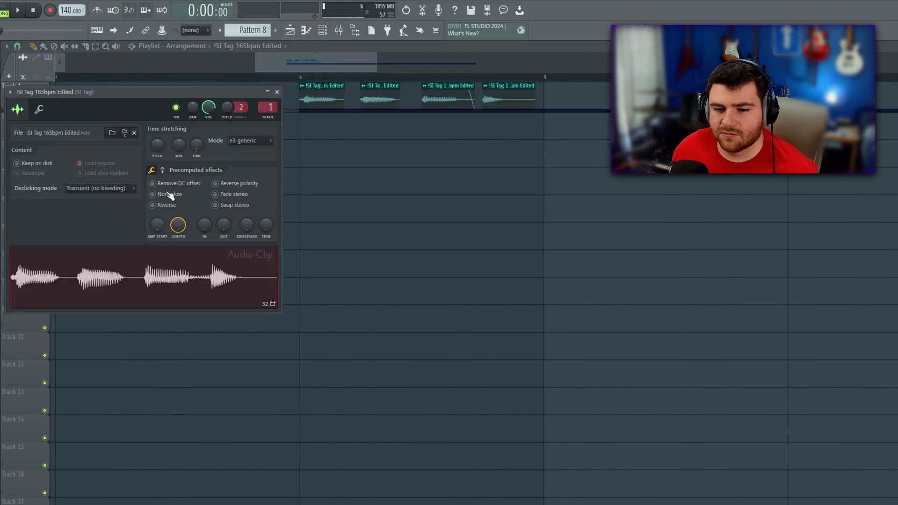
# - Turn on Normalize for the !SI Tag 165bpm Edited audio clip, close its settings and make Track 1 taller
pyautogui.click(167, 194)
pyautogui.click(277, 92)
pyautogui.moveTo(27, 109); pyautogui.dragTo(25, 194)
# - Move the third !SI Tag 165bpm Edited slice from Track 1 down to Track 3, keeping its timing
pyautogui.scroll(3, 302, 144)
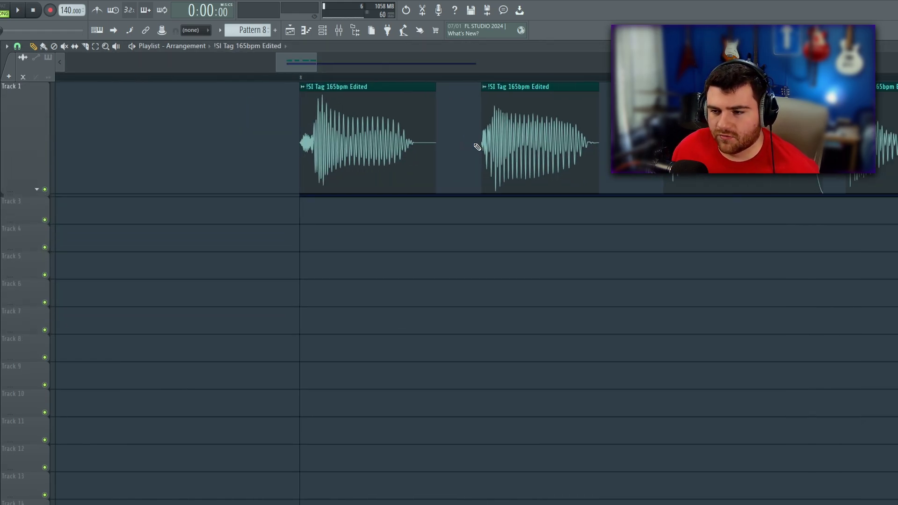
pyautogui.scroll(-2, 477, 147)
pyautogui.moveTo(574, 116); pyautogui.dragTo(535, 231)
pyautogui.moveTo(581, 206)
pyautogui.mouseDown()
pyautogui.moveTo(728, 199)
pyautogui.moveTo(578, 202)
pyautogui.mouseUp()
pyautogui.scroll(-2, 394, 138)
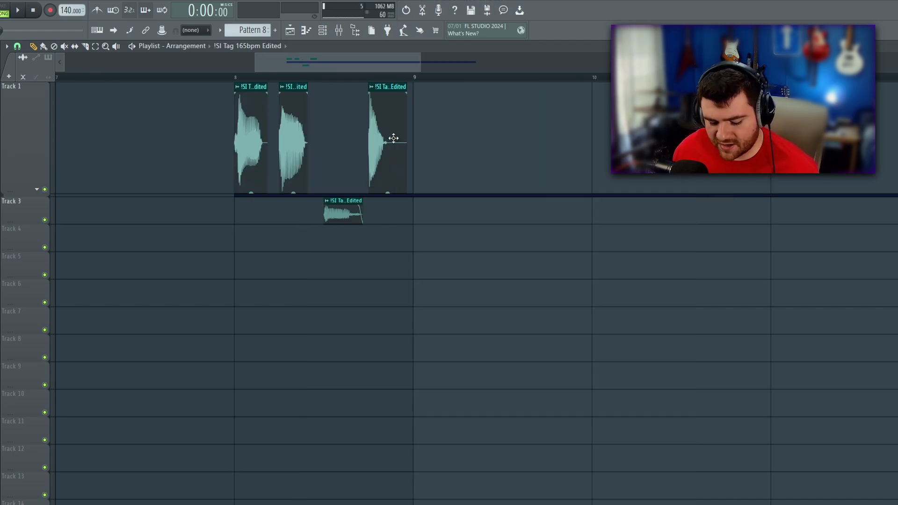
# - Copy the last audio slice on Track 1 to just before bar 10 as a unique clip and check its channel settings
pyautogui.moveTo(390, 135); pyautogui.dragTo(575, 138)
pyautogui.scroll(3, 582, 127)
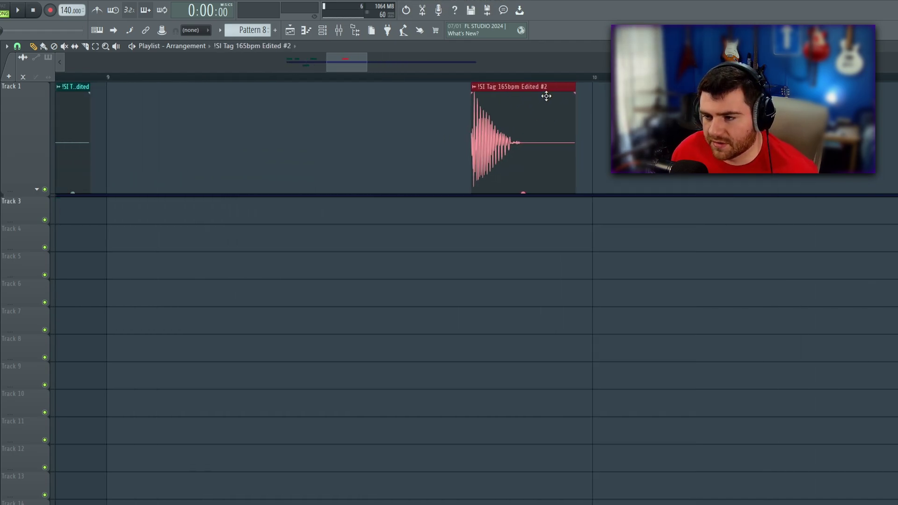
pyautogui.scroll(-4, 357, 124)
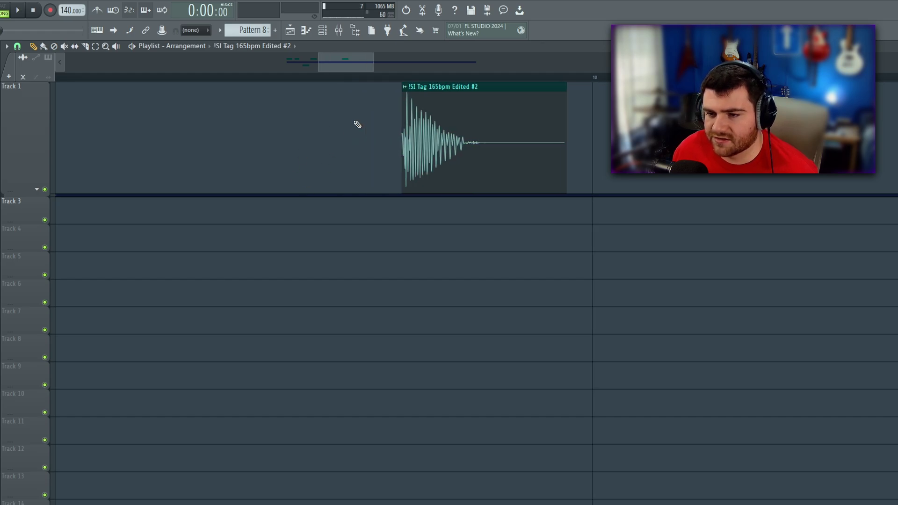
pyautogui.doubleClick(377, 136)
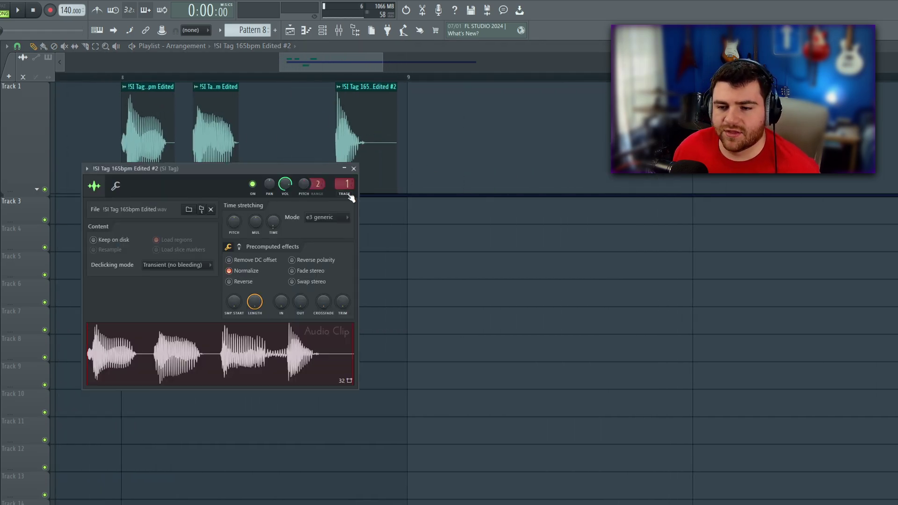
pyautogui.click(354, 168)
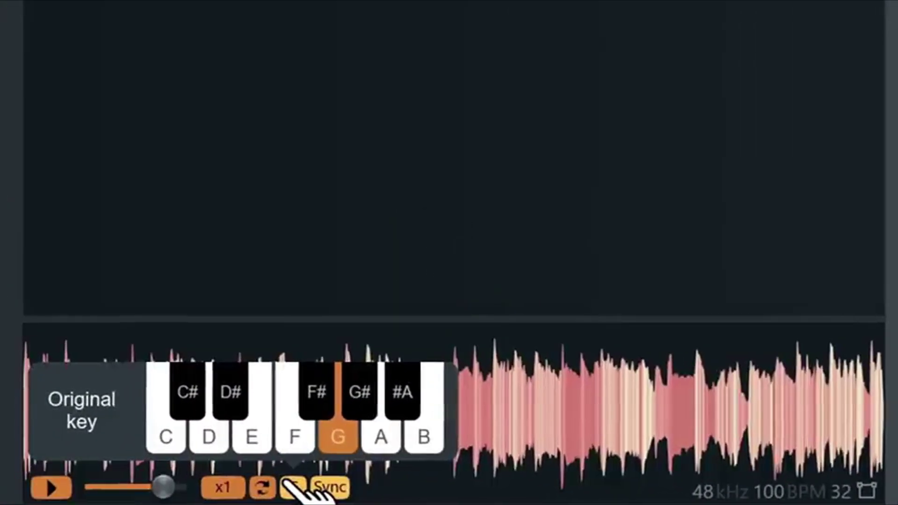
# - Set the previewed sample's original key to #A and play the preview
pyautogui.click(406, 402)
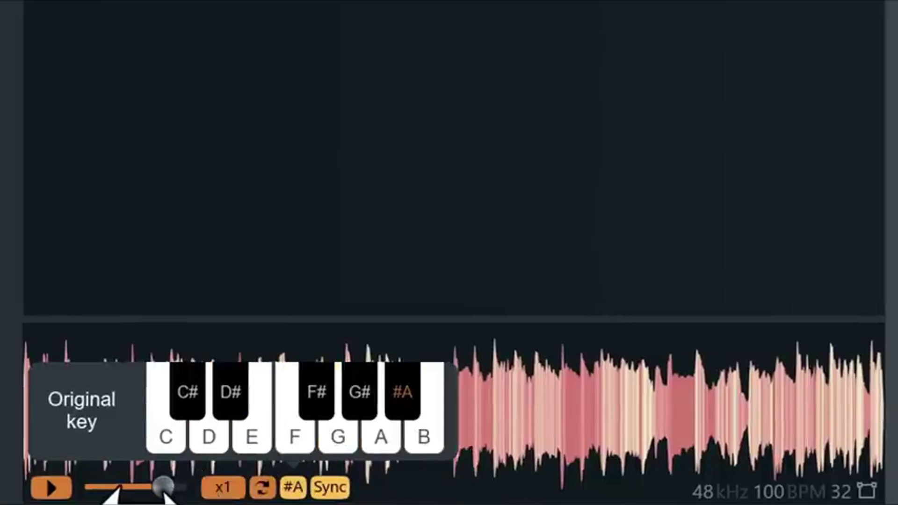
pyautogui.click(51, 488)
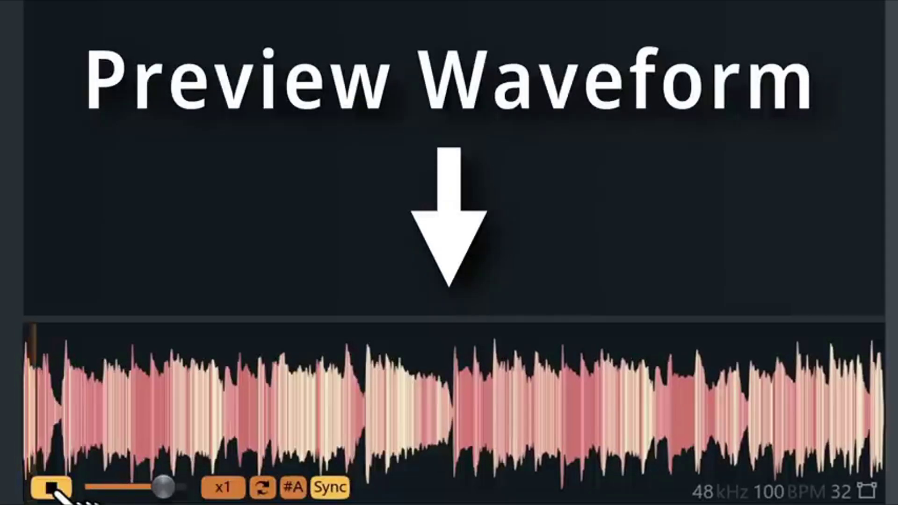